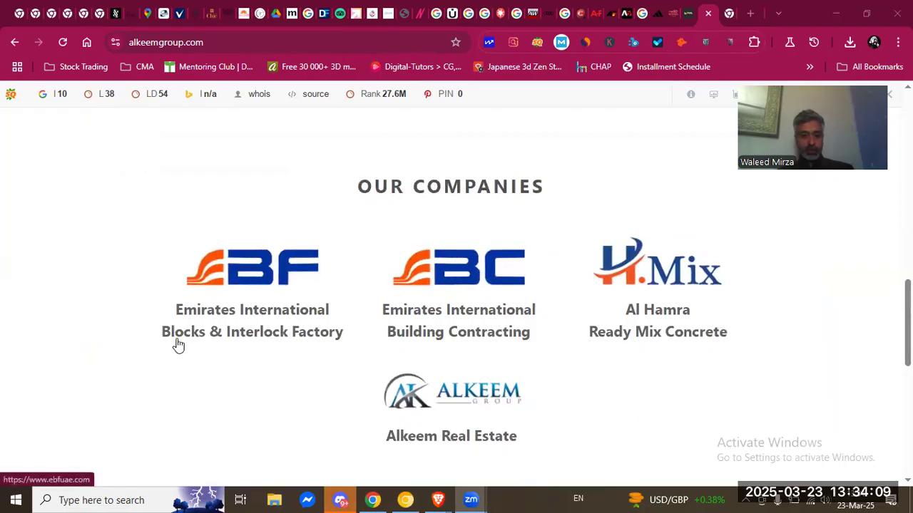
Review the Alkeem Group home page, including the image slider, company logos, certifications carousel and enquiry form.
scroll(680, 340, "down", 4)
scroll(680, 340, "down", 2)
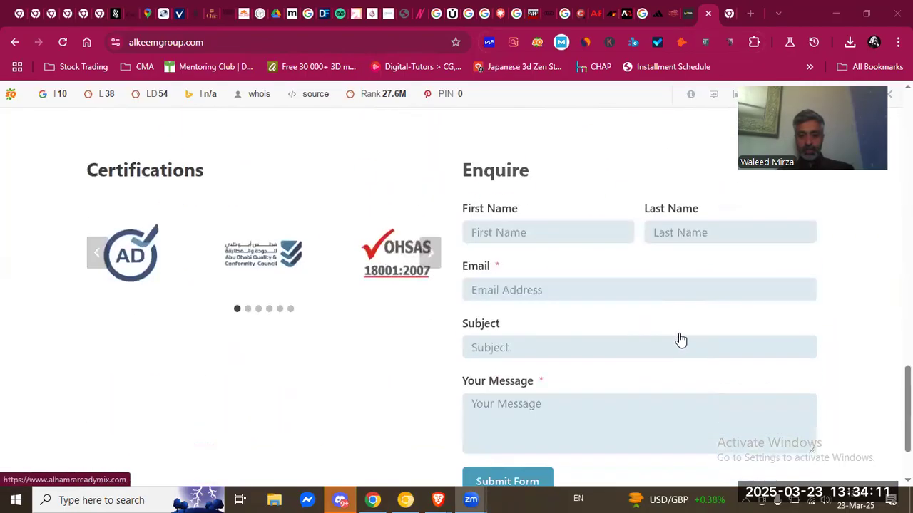
scroll(652, 350, "up", 10)
scroll(645, 345, "up", 3)
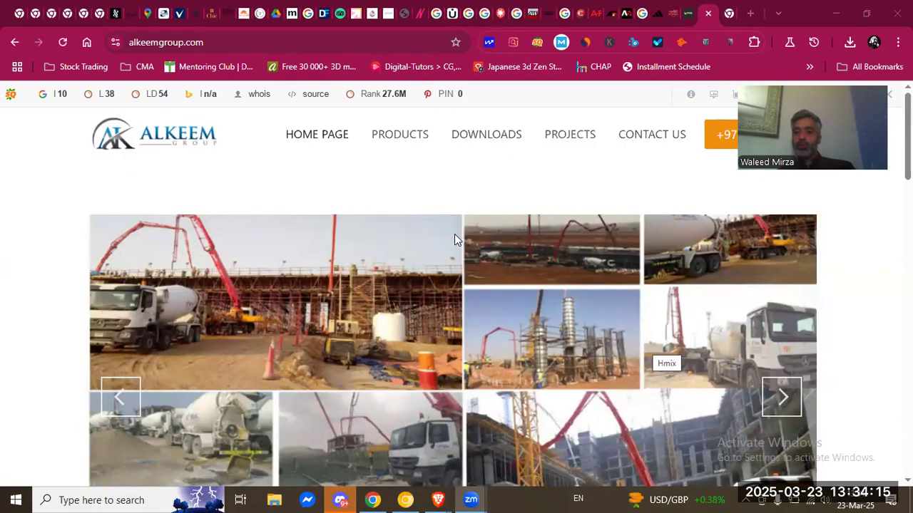
scroll(492, 244, "down", 7)
scroll(492, 245, "down", 8)
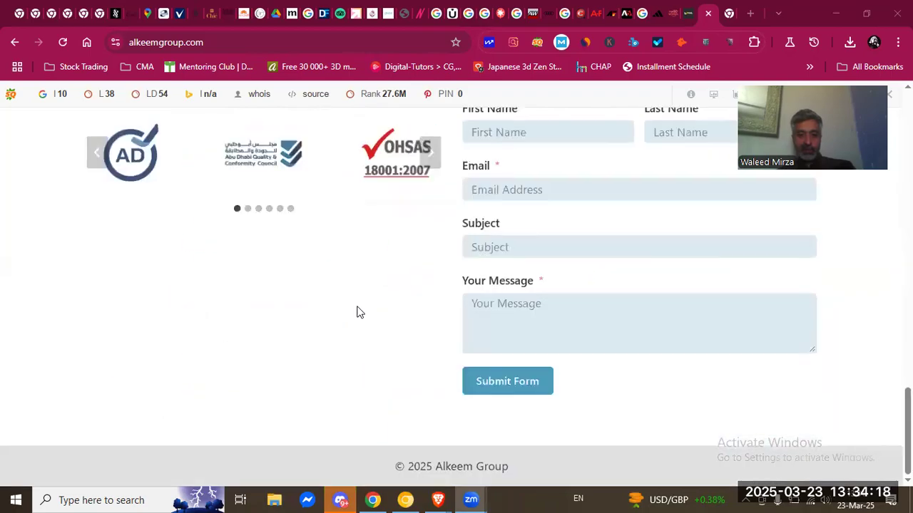
left_click(247, 209)
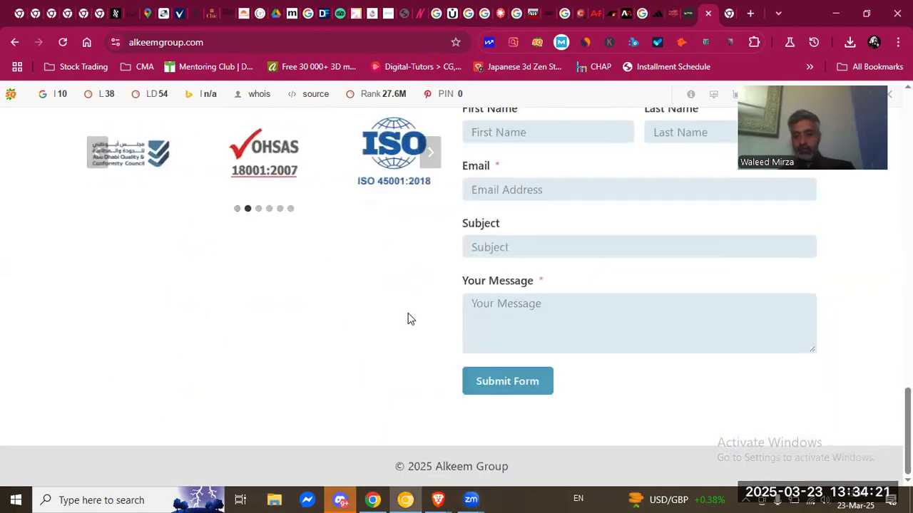
scroll(408, 319, "up", 3)
scroll(408, 318, "up", 5)
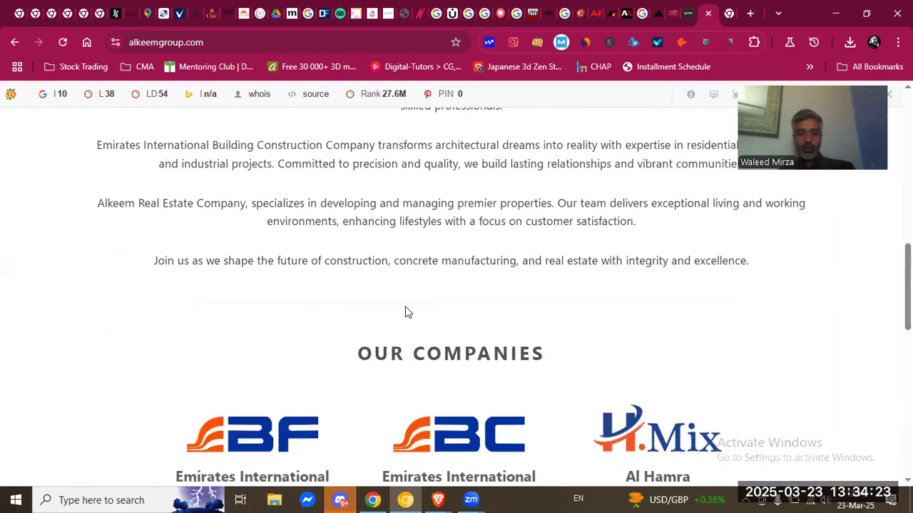
scroll(405, 312, "up", 10)
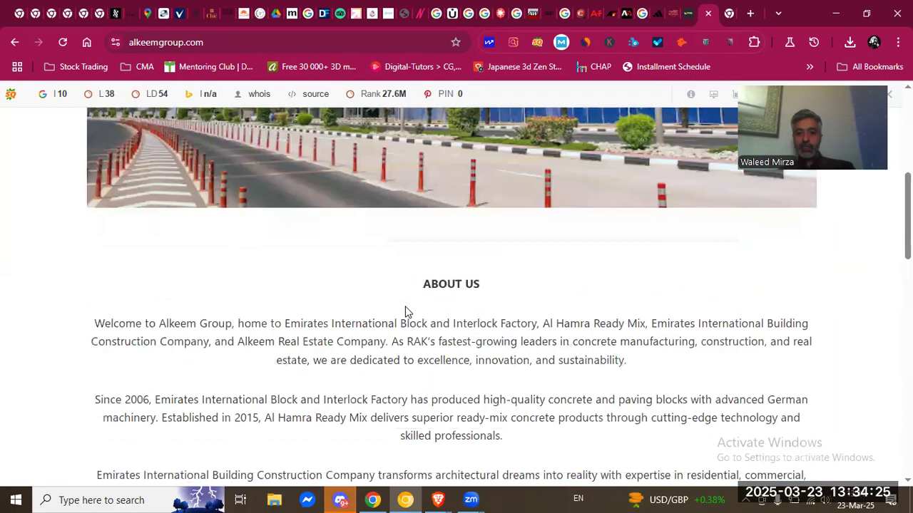
scroll(405, 313, "down", 1)
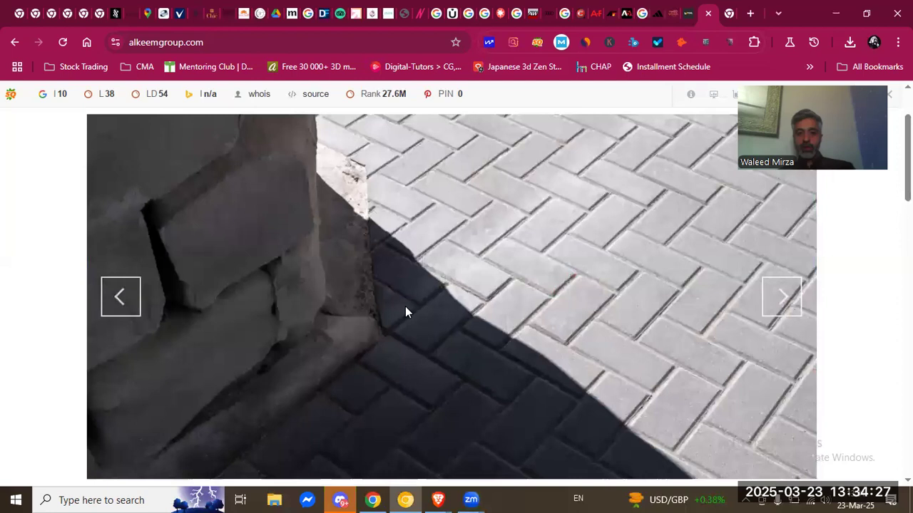
scroll(503, 246, "up", 2)
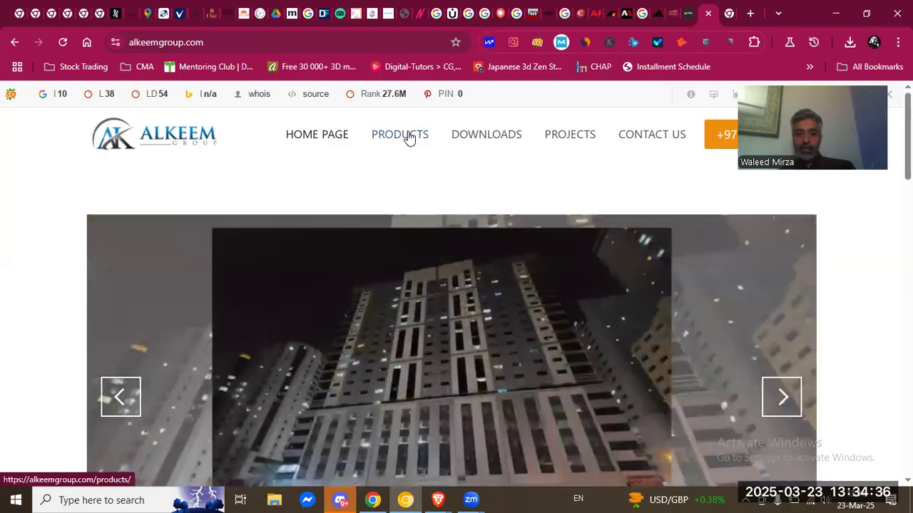
Check the site's Products and Projects pages, and return to the home page.
left_click(409, 137)
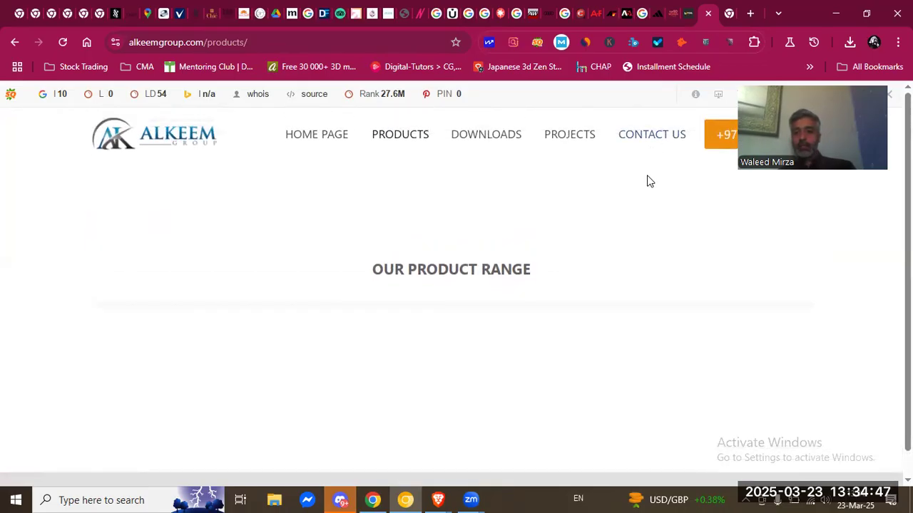
left_click(580, 140)
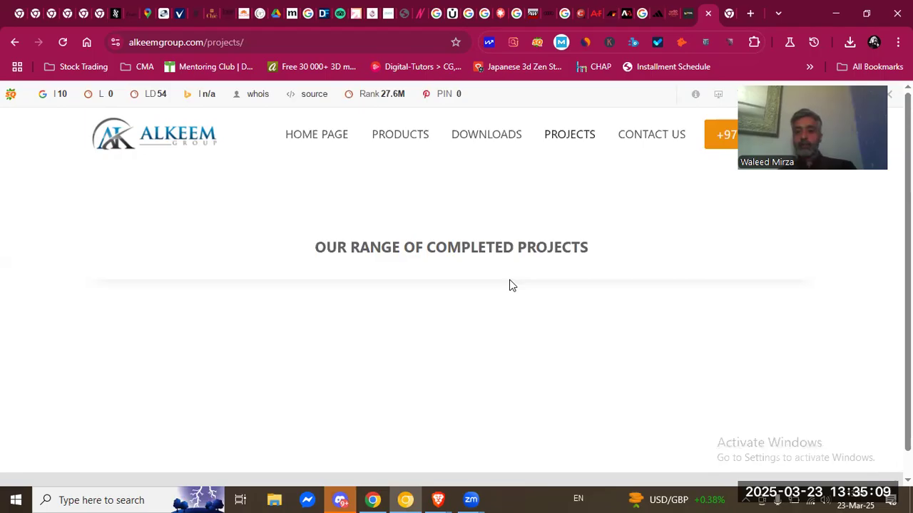
left_click(139, 152)
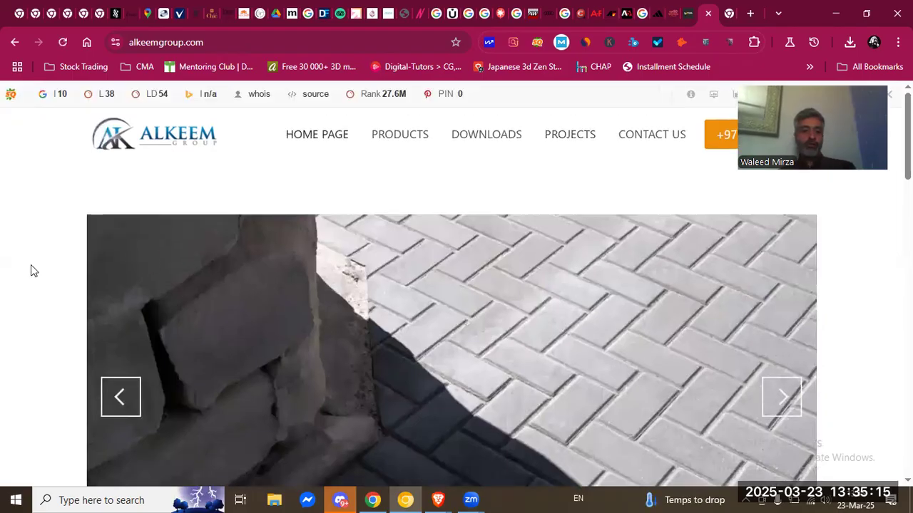
Read the About Us section on the home page, highlighting its paragraphs while reviewing the text.
scroll(31, 270, "down", 7)
scroll(45, 263, "down", 2)
scroll(44, 263, "up", 4)
scroll(71, 269, "down", 4)
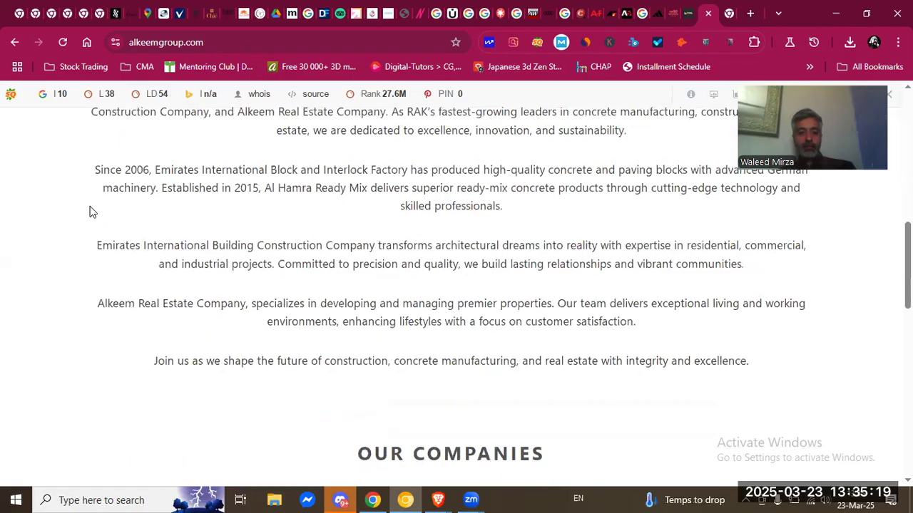
left_click_drag(103, 169, 677, 378)
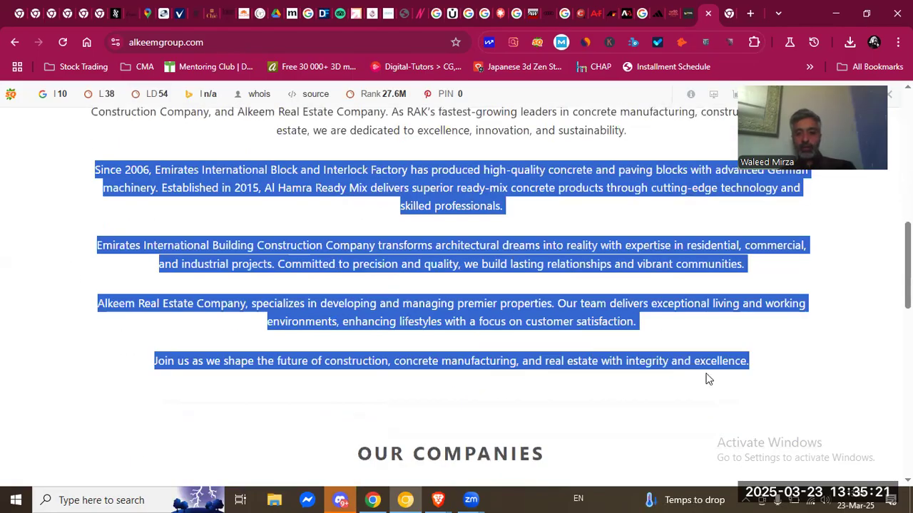
left_click(526, 322)
scroll(528, 329, "up", 5)
scroll(528, 324, "down", 5)
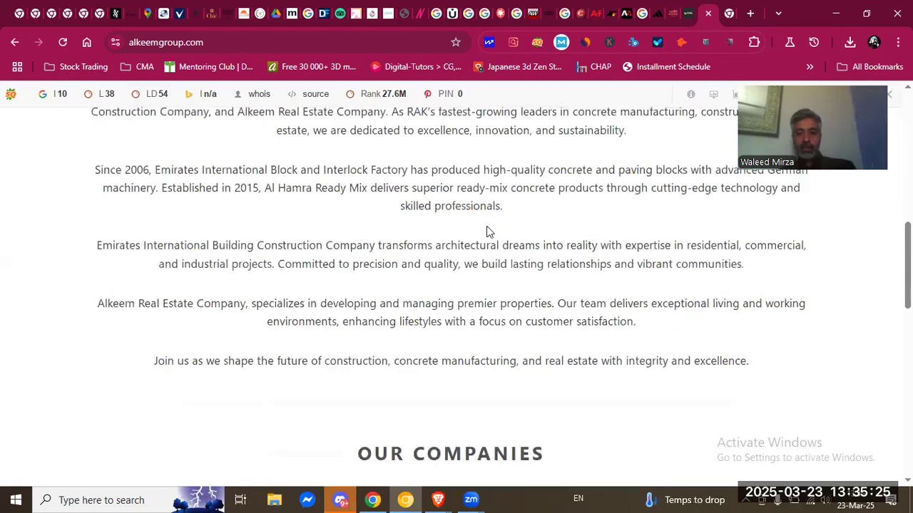
scroll(489, 232, "up", 1)
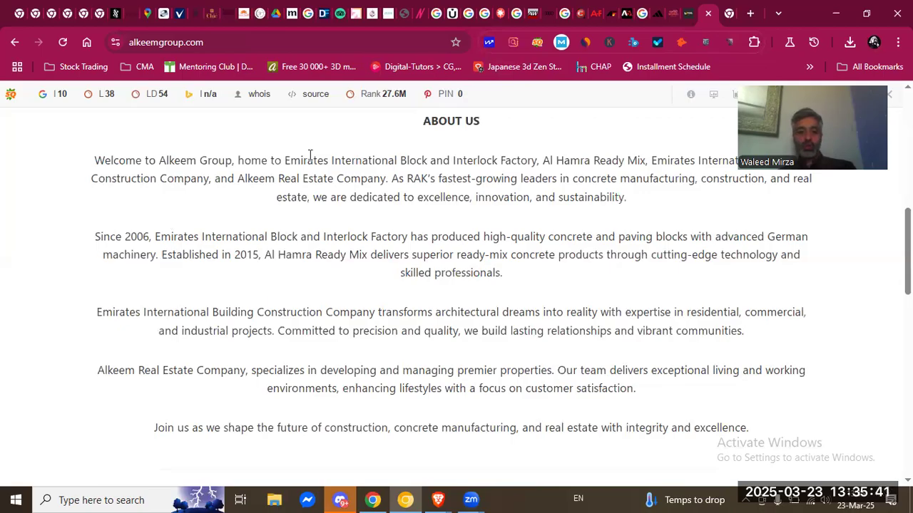
left_click_drag(329, 159, 474, 343)
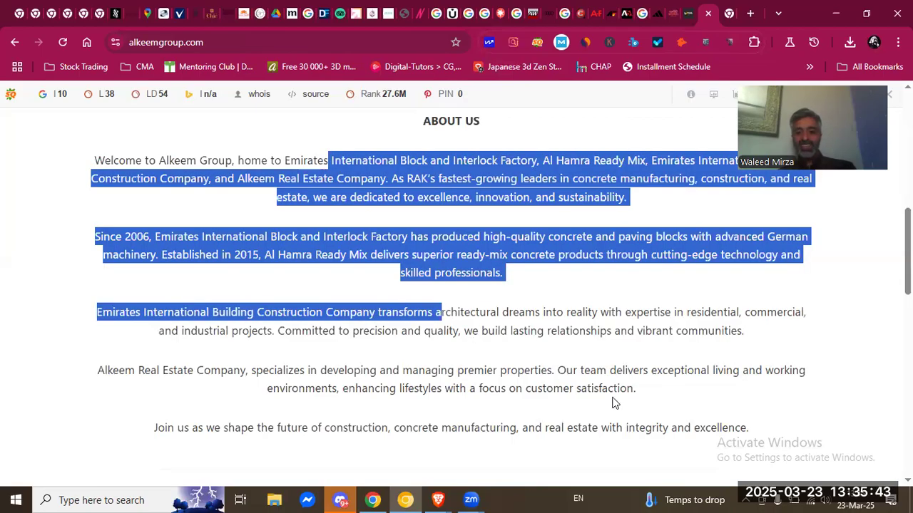
left_click(682, 388)
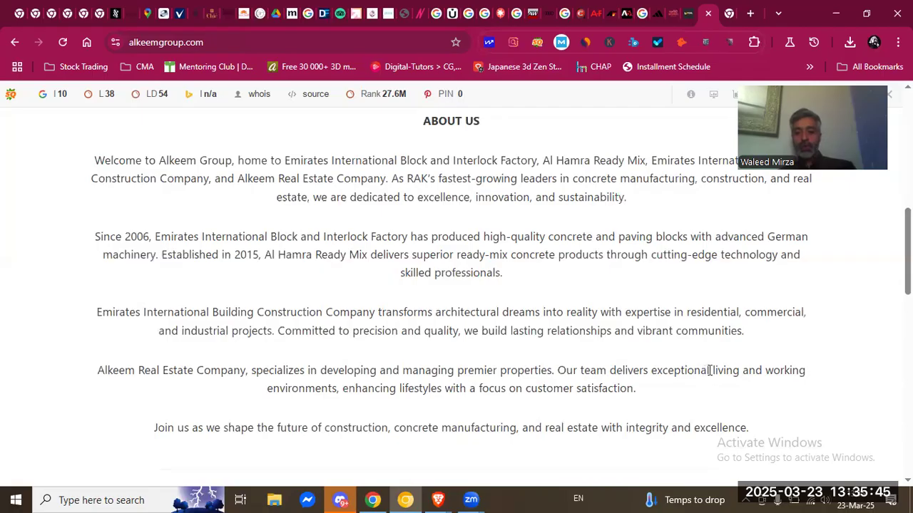
scroll(709, 371, "down", 1)
scroll(710, 371, "up", 2)
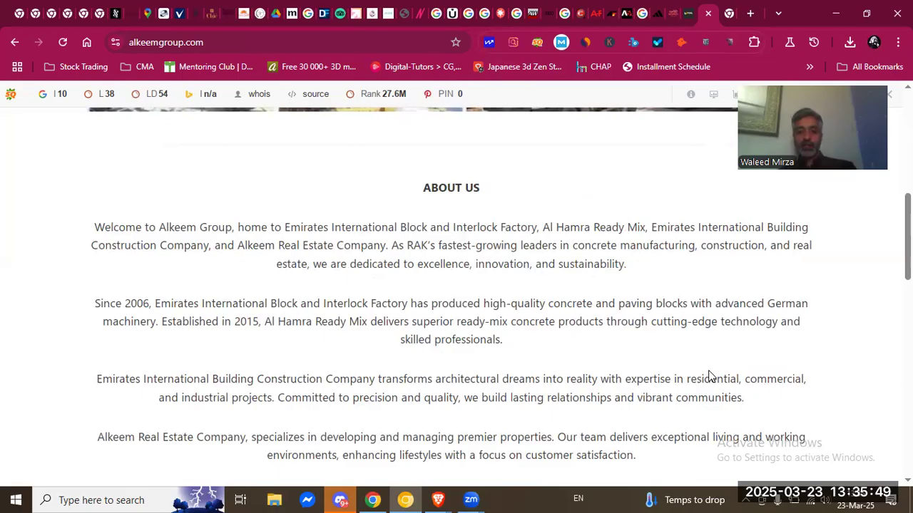
Examine the Our Companies section with its four company logos, and go back up to the home page's image slider.
scroll(709, 376, "down", 3)
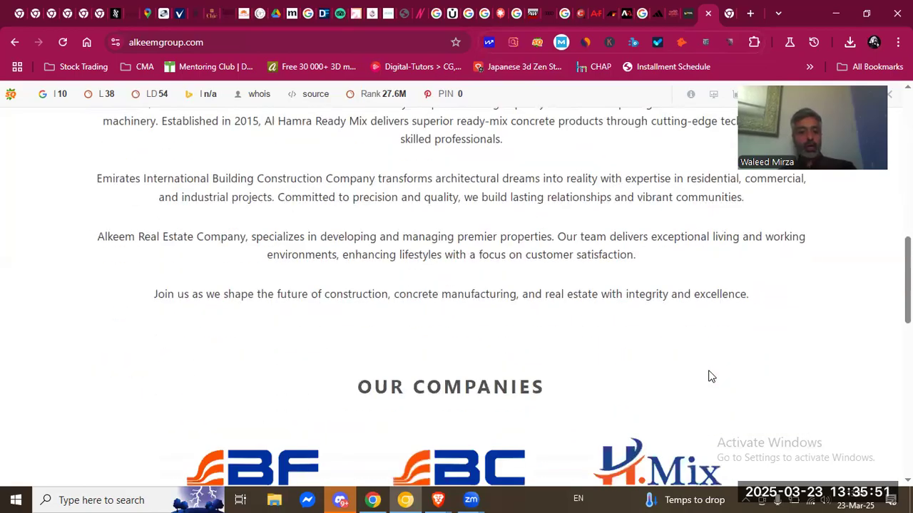
scroll(709, 376, "down", 1)
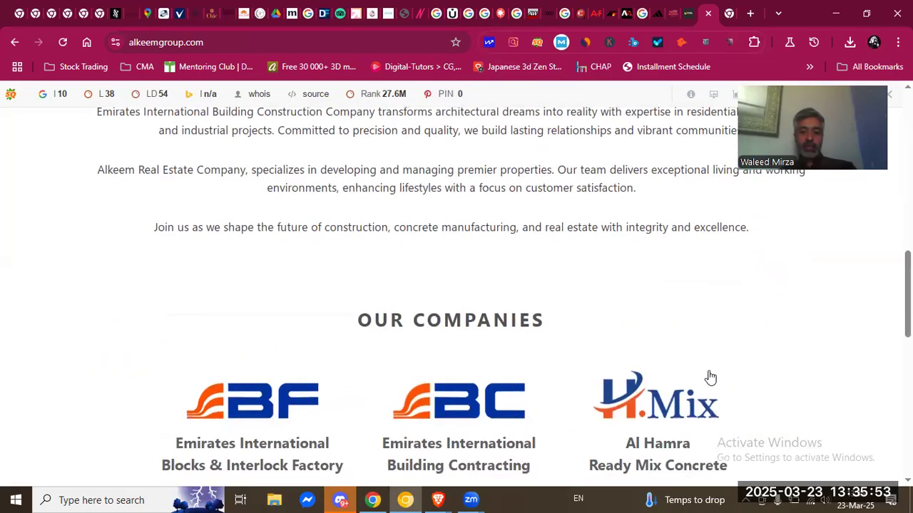
scroll(710, 375, "down", 3)
scroll(709, 376, "down", 5)
scroll(709, 376, "up", 4)
scroll(709, 376, "up", 1)
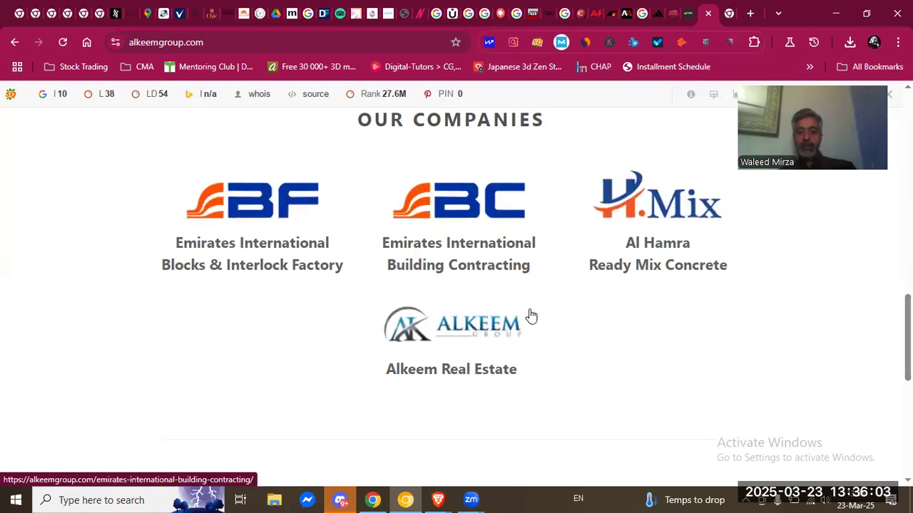
scroll(531, 316, "up", 10)
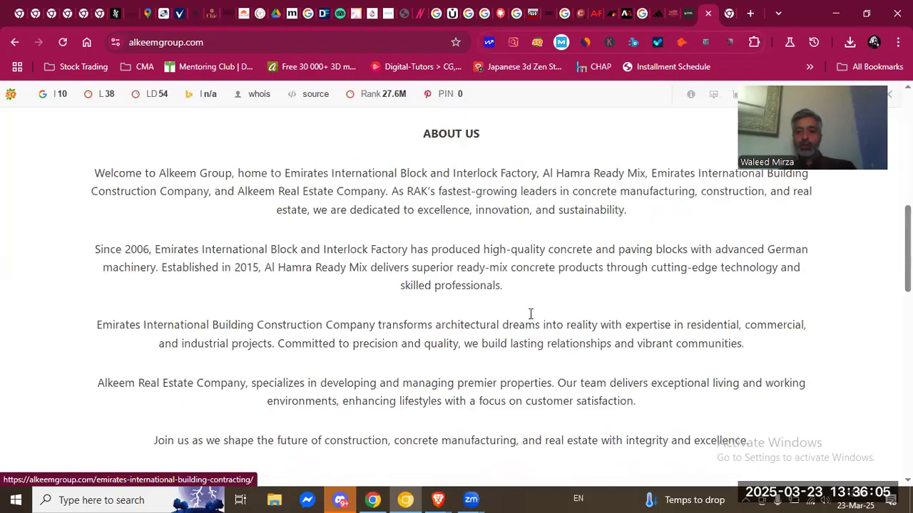
scroll(529, 317, "down", 2)
scroll(529, 317, "up", 3)
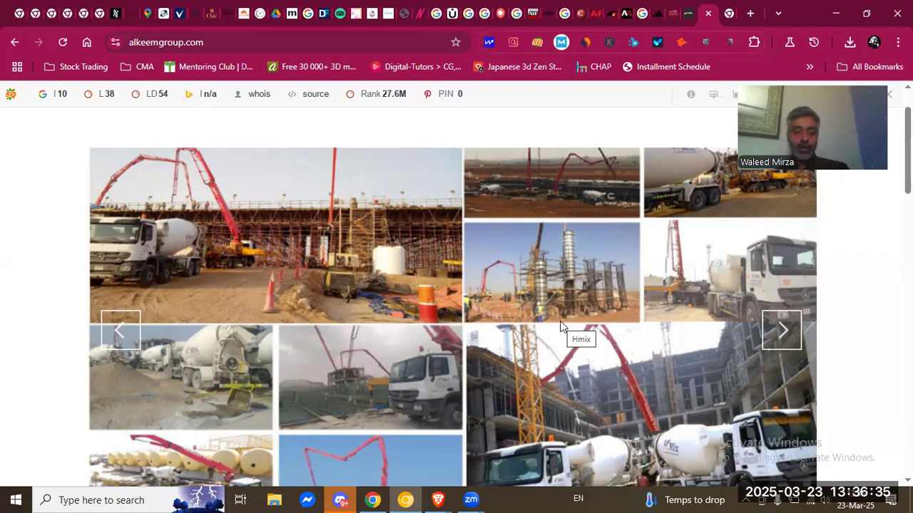
Switch to the Framer project in Brave and centre the Desktop layout's hero section using the Hand tool.
key("alt+Tab")
key("alt+Tab")
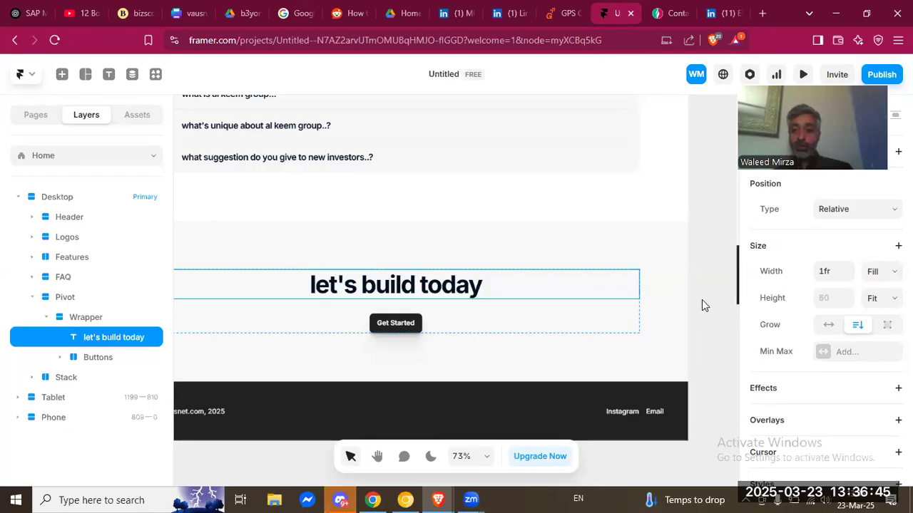
scroll(701, 305, "up", 2)
scroll(702, 305, "up", 8)
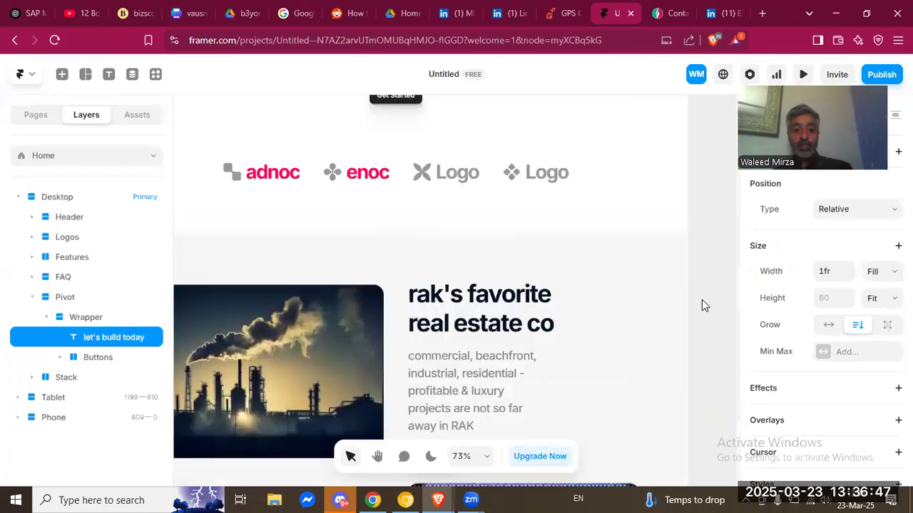
left_click(379, 458)
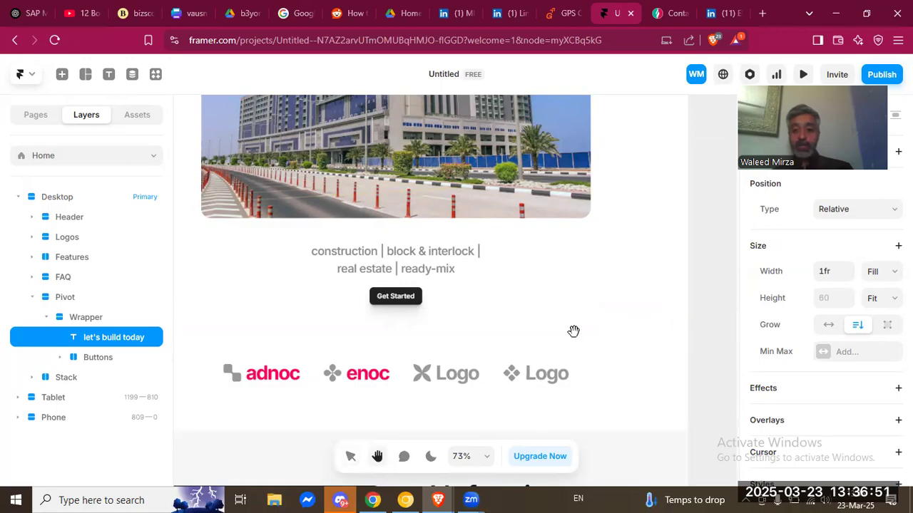
left_click_drag(318, 347, 393, 344)
scroll(481, 328, "up", 5)
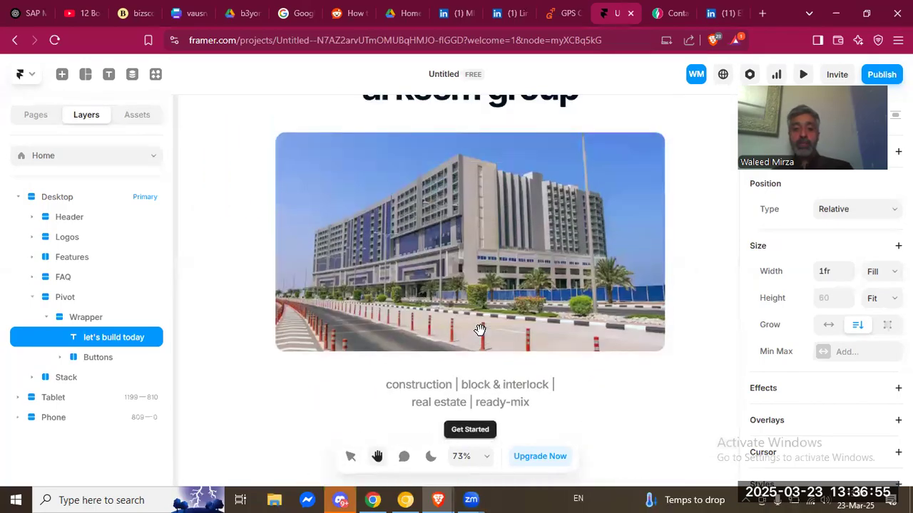
Examine the redesigned hero section with the "al keem group" heading, building photo, services line and Get Started button.
scroll(480, 330, "up", 3)
scroll(480, 329, "down", 2)
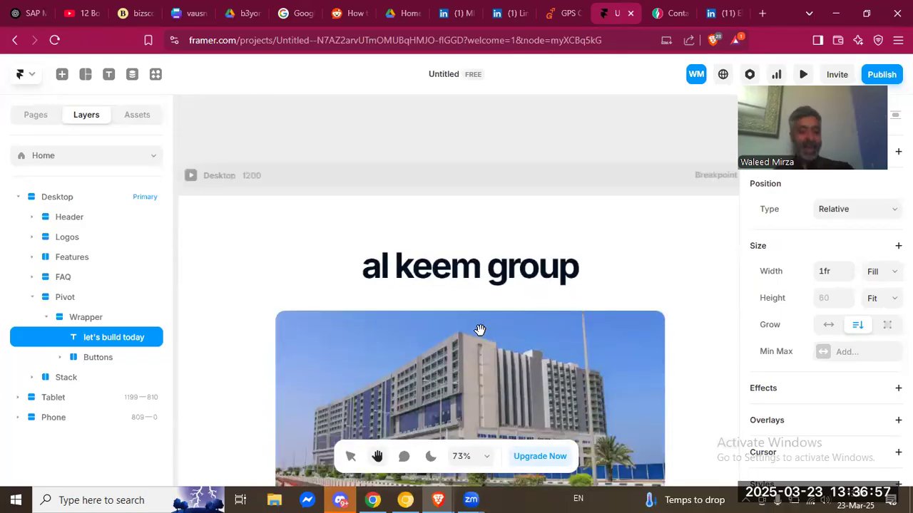
scroll(483, 330, "down", 1)
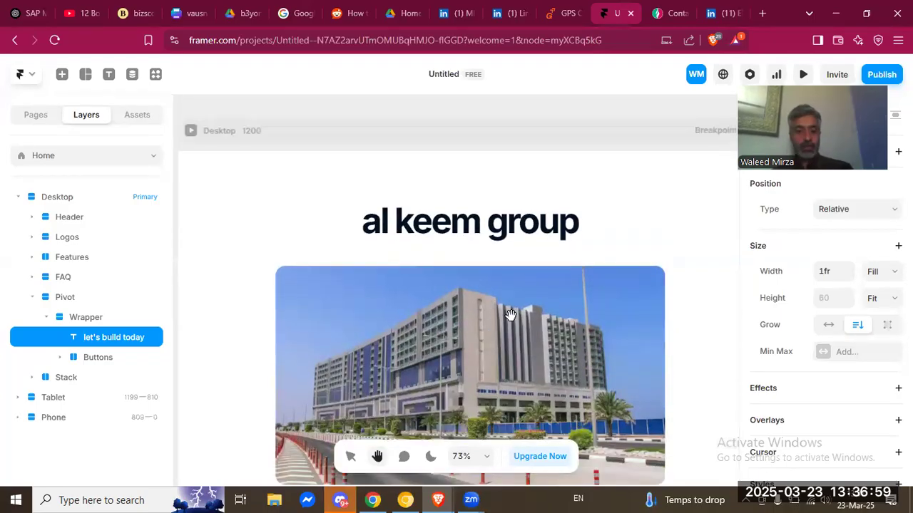
scroll(511, 317, "down", 2)
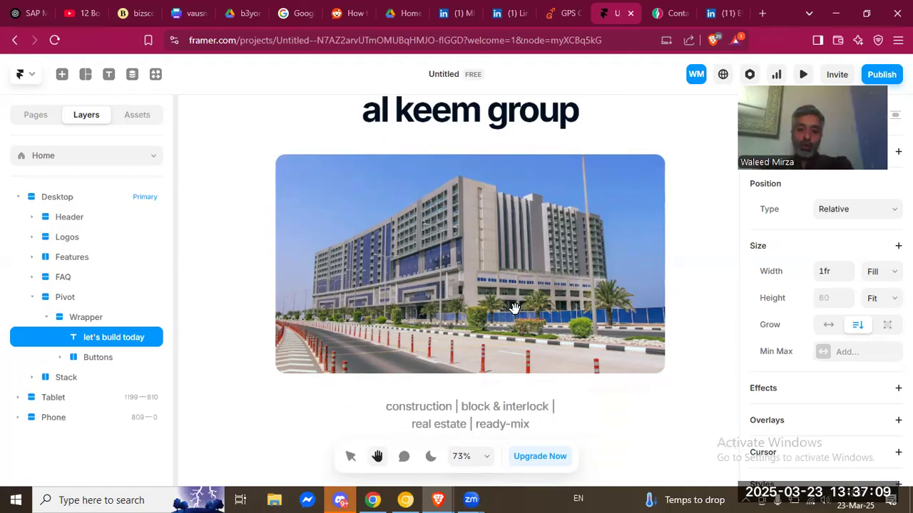
scroll(517, 301, "up", 2)
scroll(518, 300, "down", 2)
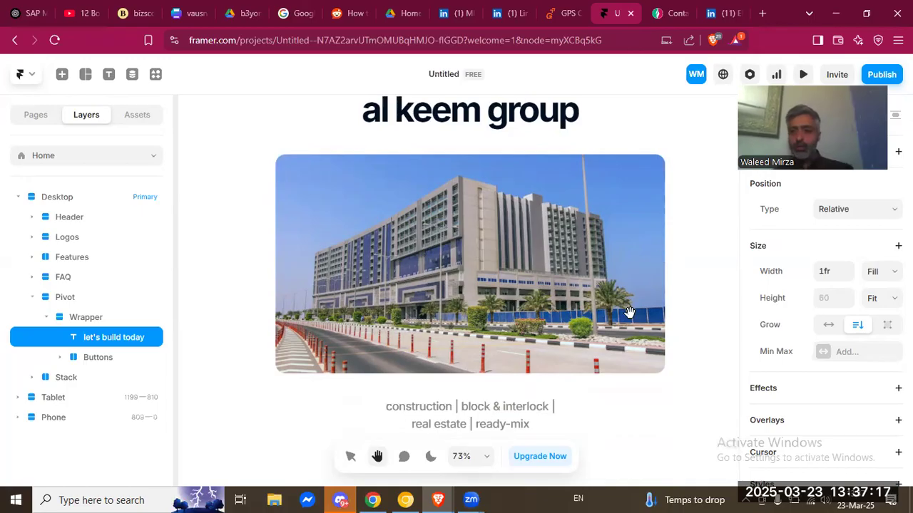
scroll(629, 312, "down", 2)
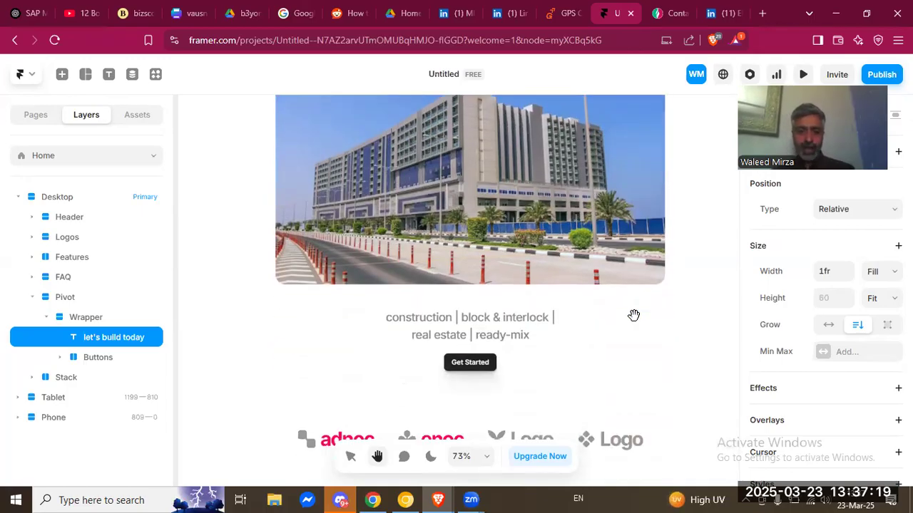
scroll(634, 315, "up", 3)
scroll(632, 314, "down", 1)
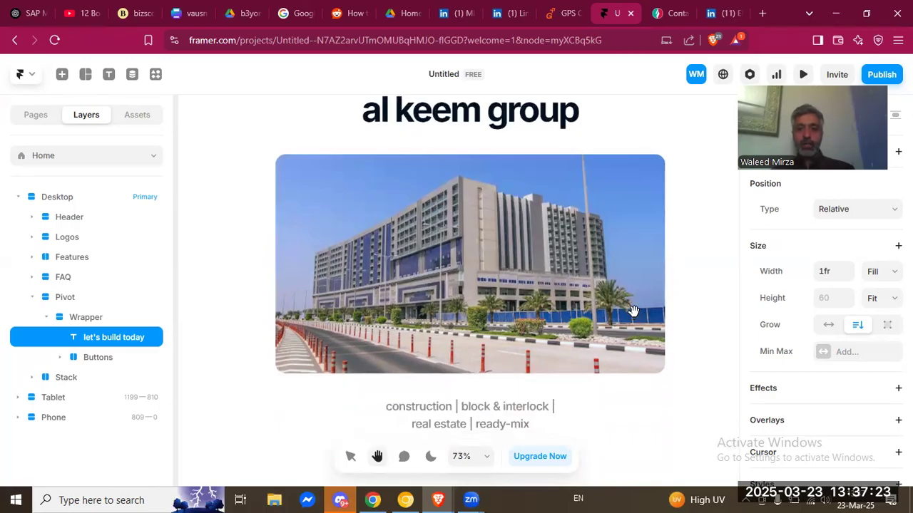
Switch back to the browser window with the existing Alkeem Group website and show the start of its home page.
key("alt+Tab")
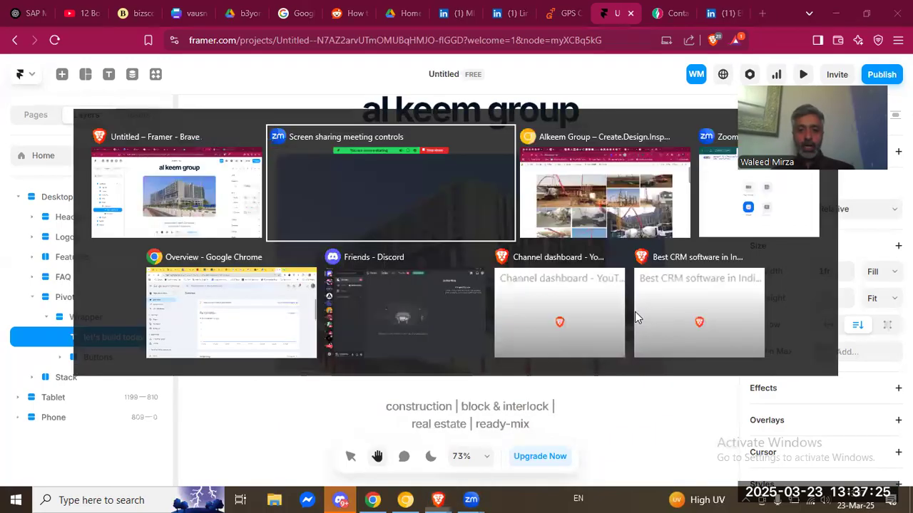
scroll(375, 306, "up", 3)
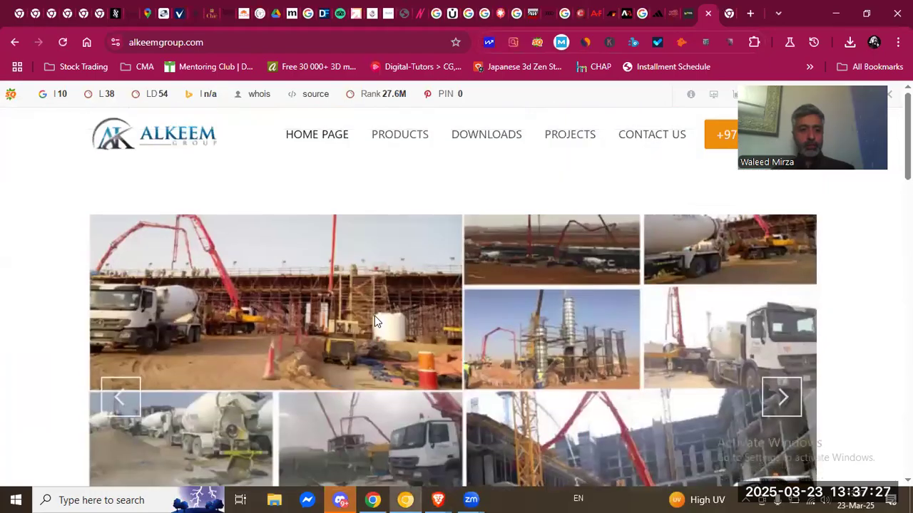
Switch to the Framer project in Brave and select the building photo in the hero section with the Select tool.
key("alt+Tab")
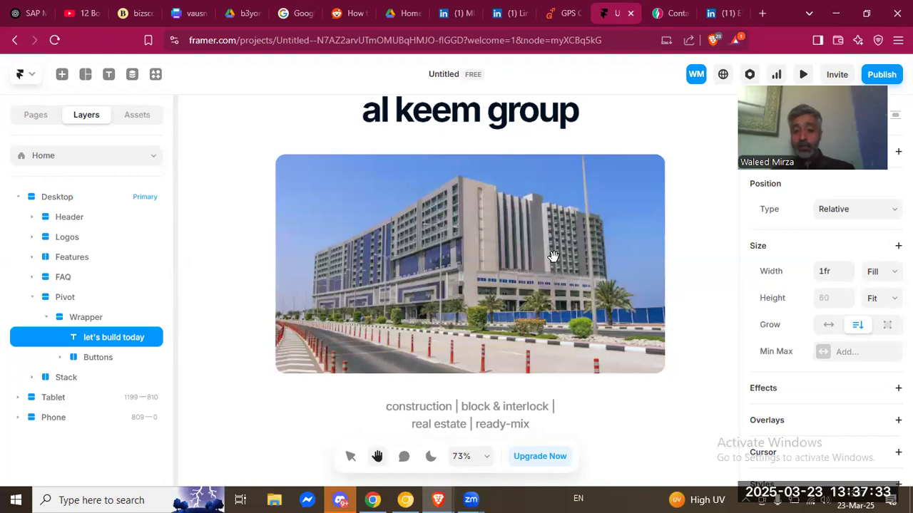
left_click(351, 458)
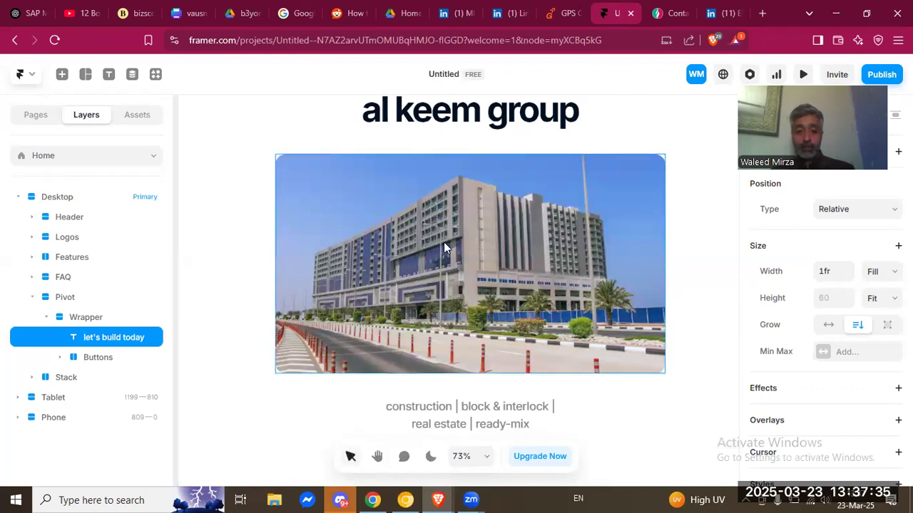
left_click(660, 265)
Switch back to the existing Alkeem Group website and advance the home page's image slider to the building photo.
key("alt+Tab")
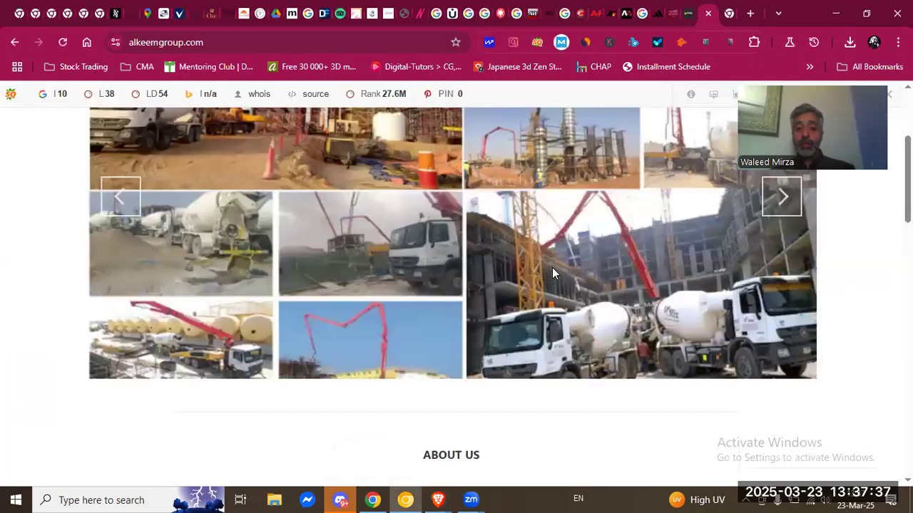
scroll(552, 274, "up", 3)
scroll(760, 285, "down", 2)
left_click(781, 263)
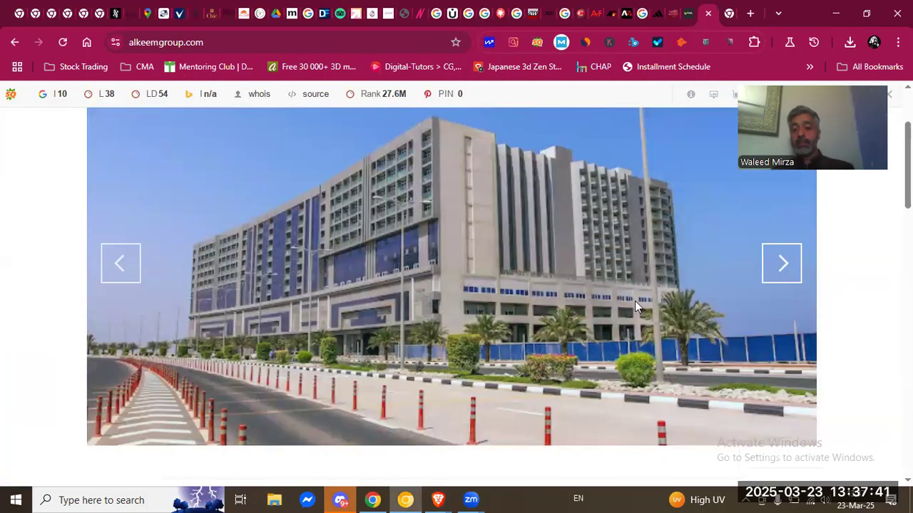
Return to the Framer project, try to paste the clipboard content onto the hero photo, and allow framer.com clipboard access until the site is closed.
key("alt+Tab")
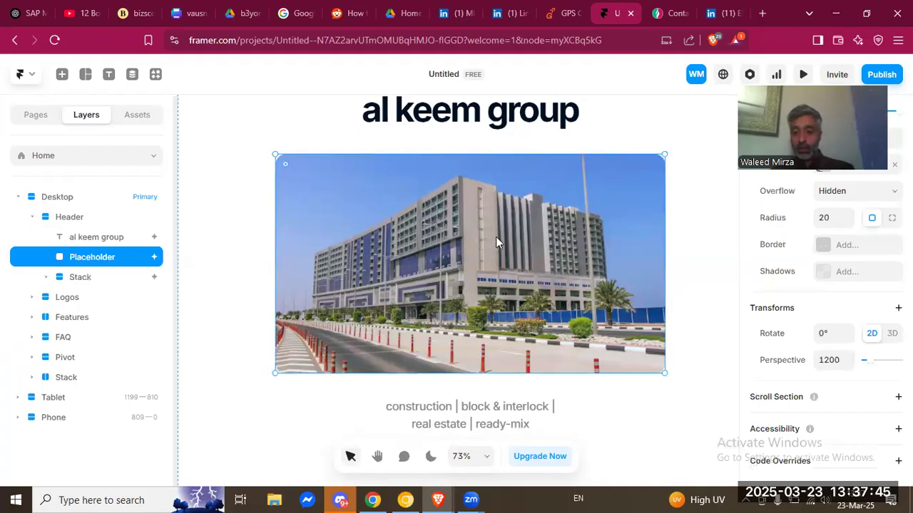
key("ctrl+v")
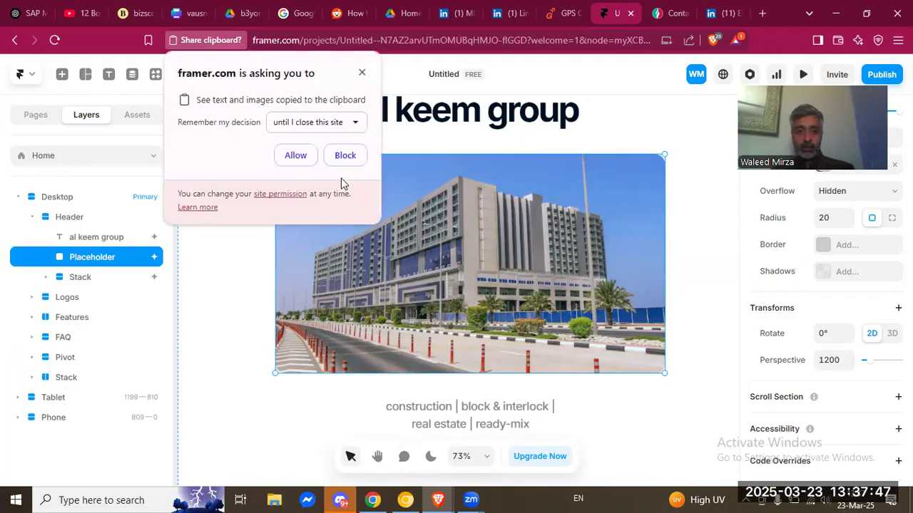
left_click(295, 155)
Examine the commands available for the hero photo, including the Replace With options, without applying any.
right_click(595, 262)
mouse_move(559, 264)
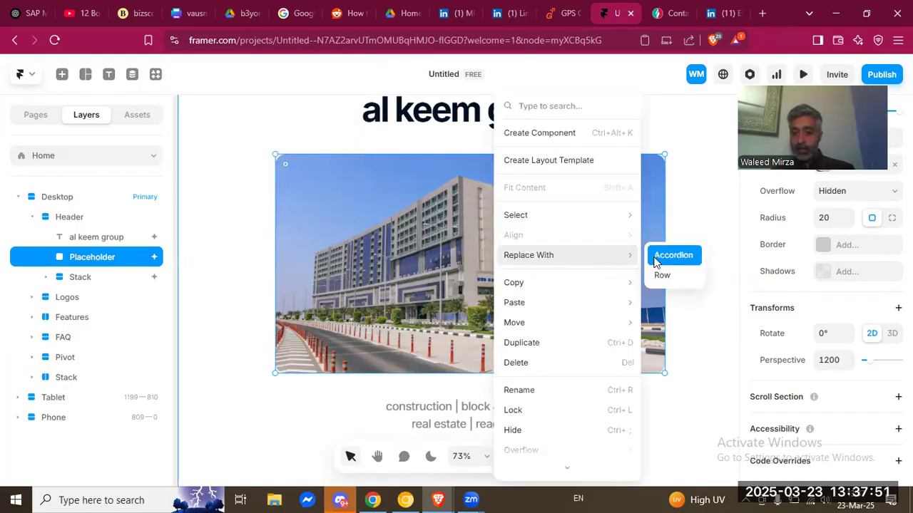
scroll(559, 398, "down", 1)
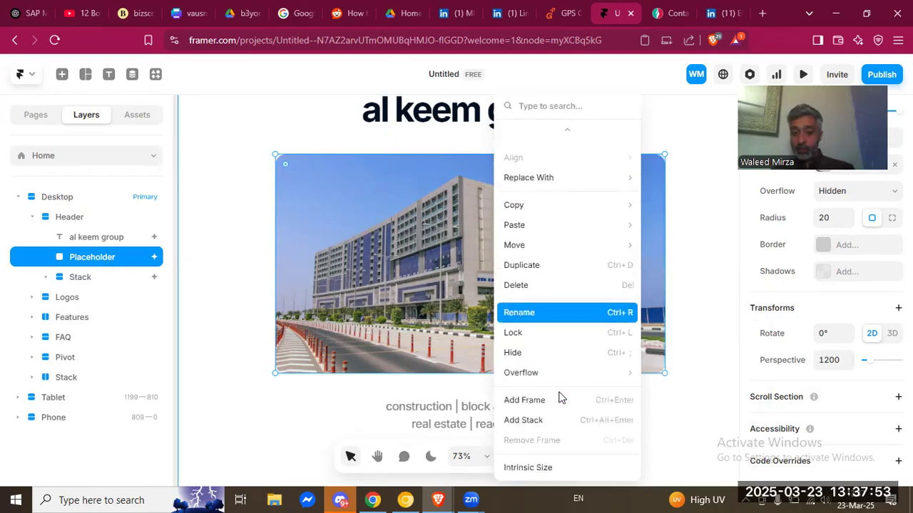
left_click(687, 280)
Select the "adnoc" text in the logo row below the hero section and examine its link, style and text properties.
scroll(687, 280, "down", 5)
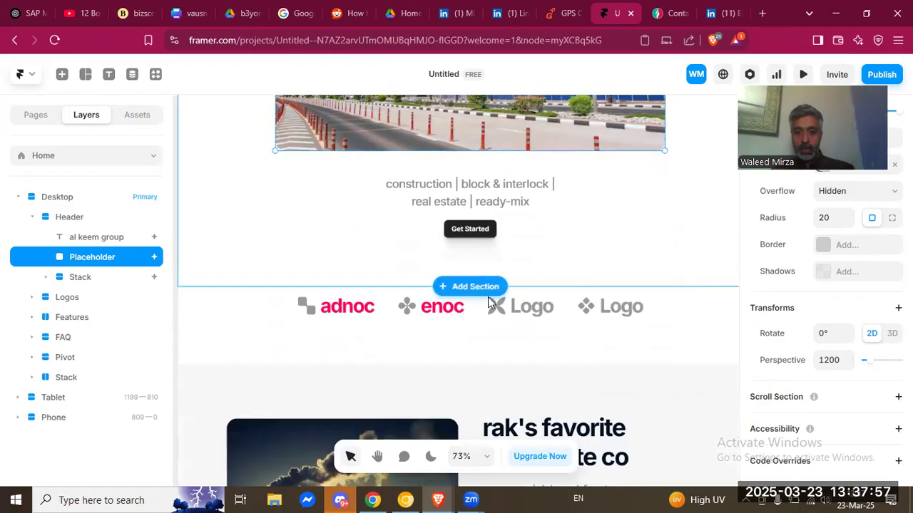
left_click(331, 310)
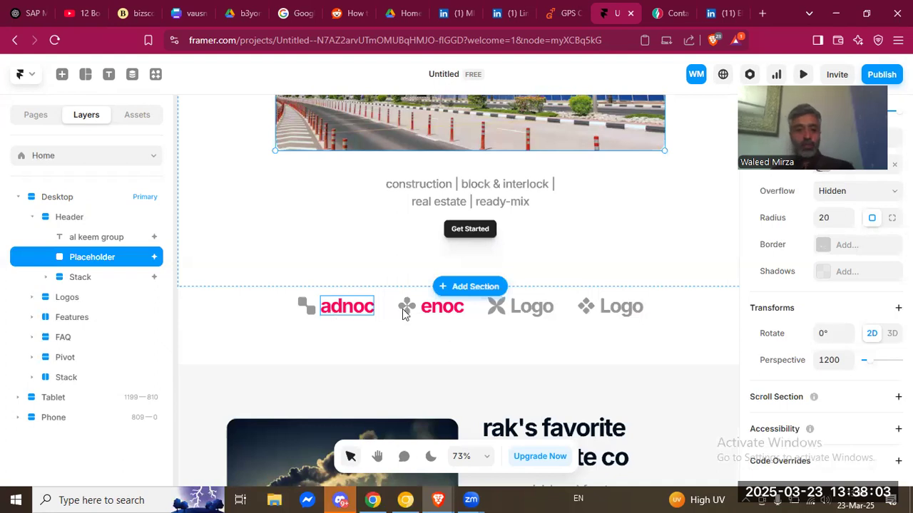
scroll(828, 364, "down", 7)
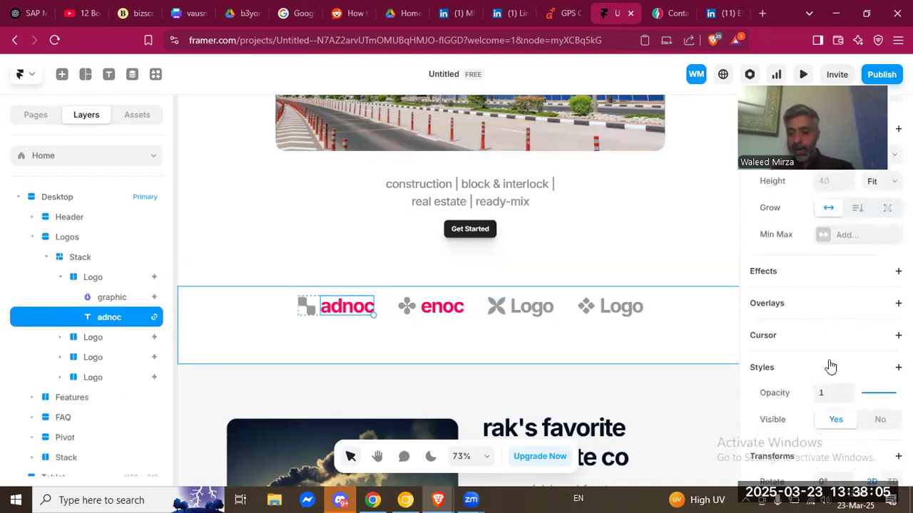
scroll(828, 367, "up", 7)
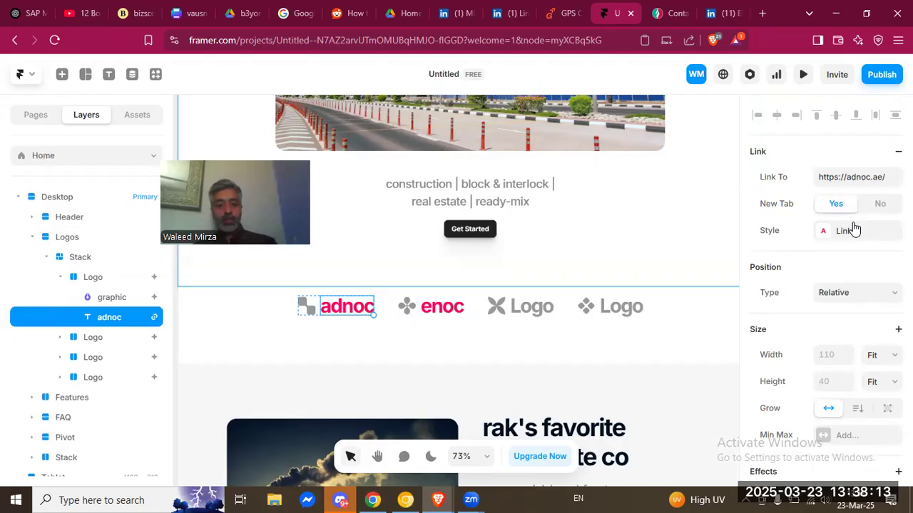
scroll(845, 268, "down", 2)
scroll(828, 300, "down", 4)
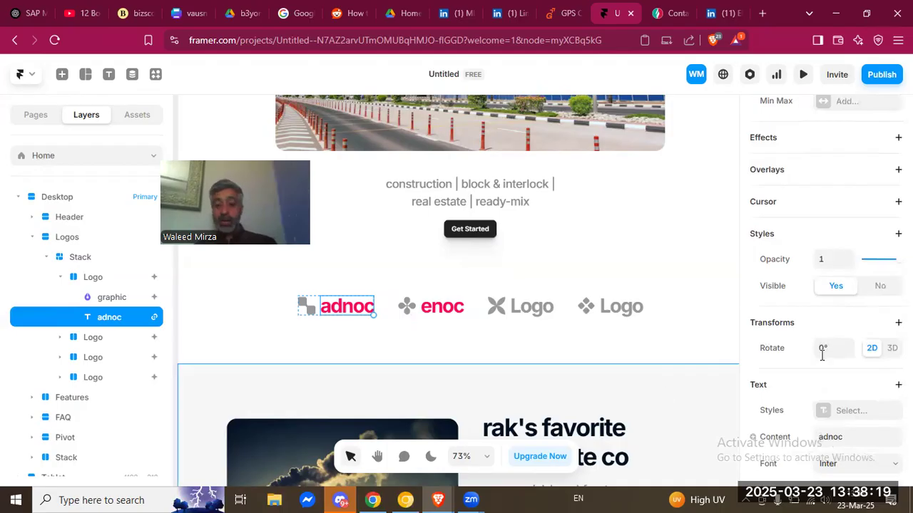
scroll(824, 351, "down", 4)
scroll(767, 362, "down", 2)
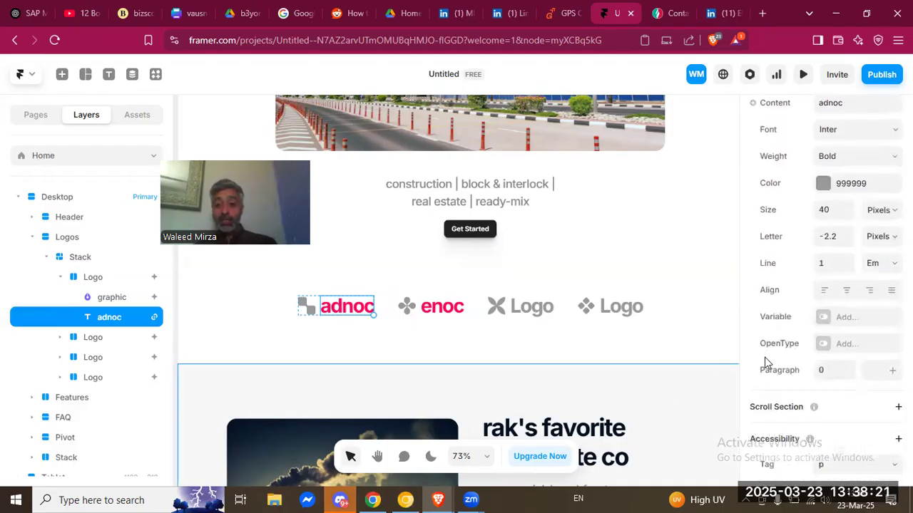
Select the industrial plant image beside "rak's favorite real estate co" and examine this feature block.
scroll(688, 373, "down", 3)
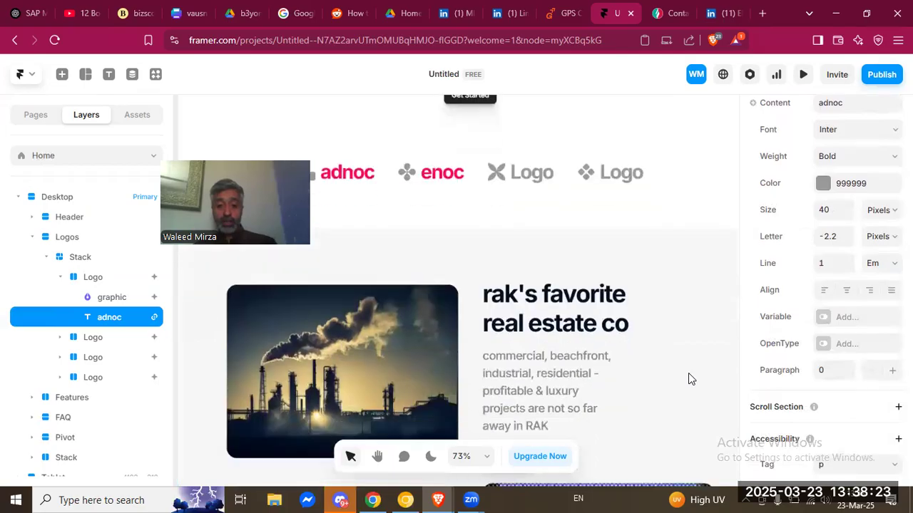
left_click(367, 347)
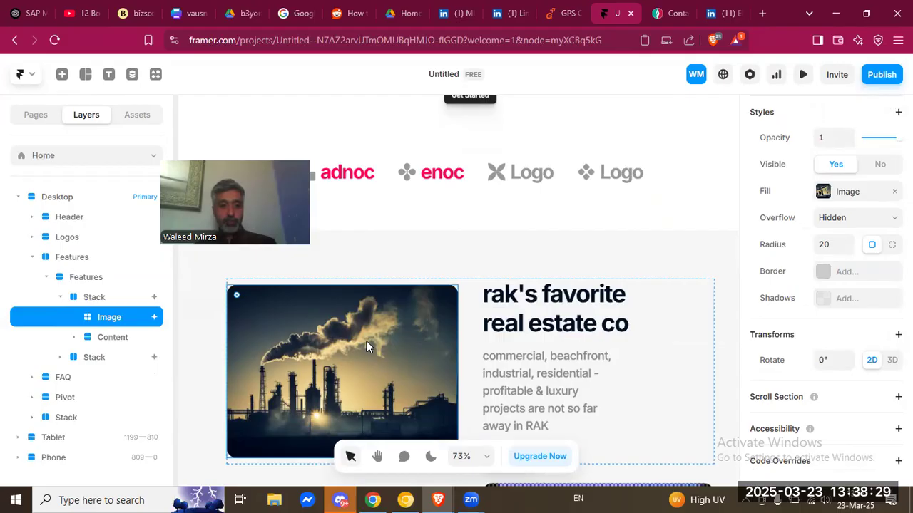
scroll(421, 335, "down", 2)
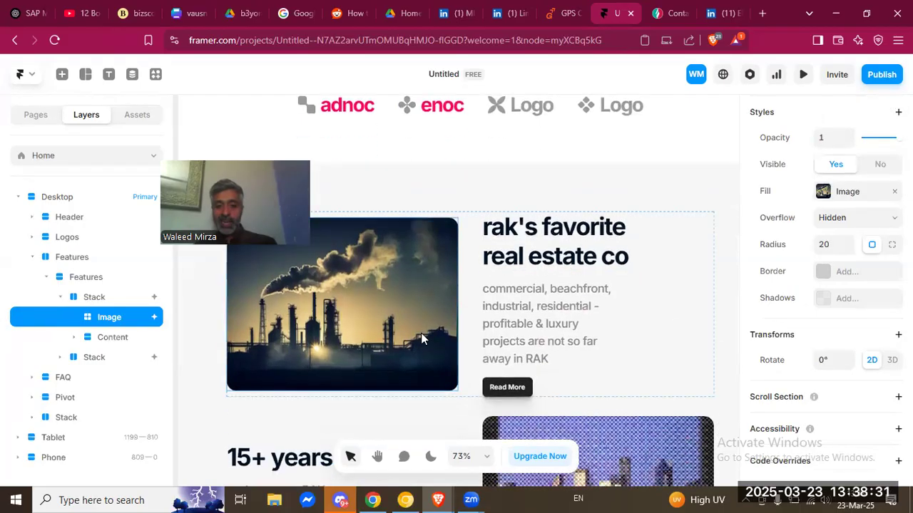
scroll(421, 336, "down", 3)
scroll(421, 338, "up", 3)
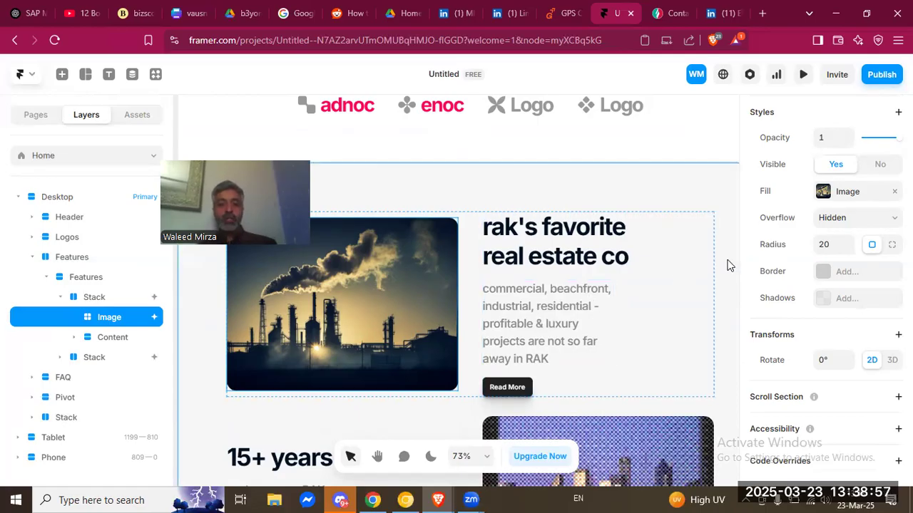
Select the city skyline image in the "15+ years" feature and examine its size, effects and style properties along with the block's text.
scroll(727, 265, "down", 4)
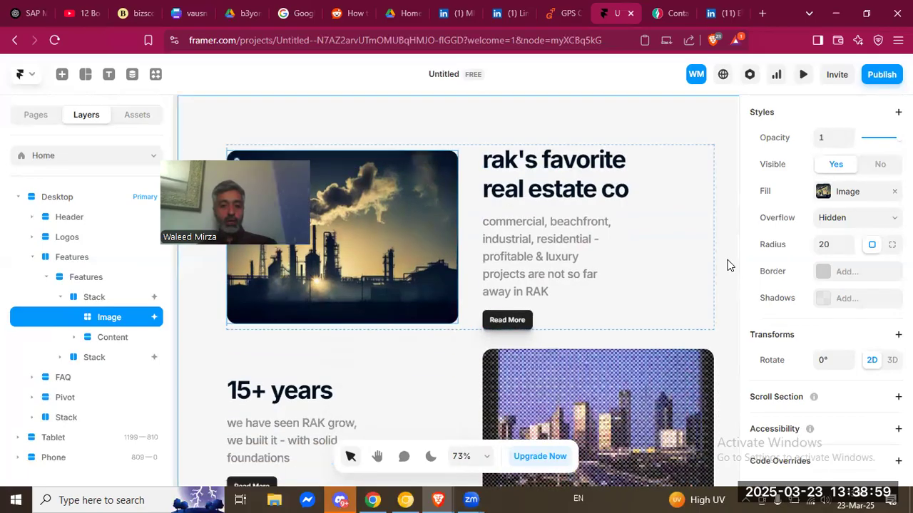
scroll(728, 265, "down", 2)
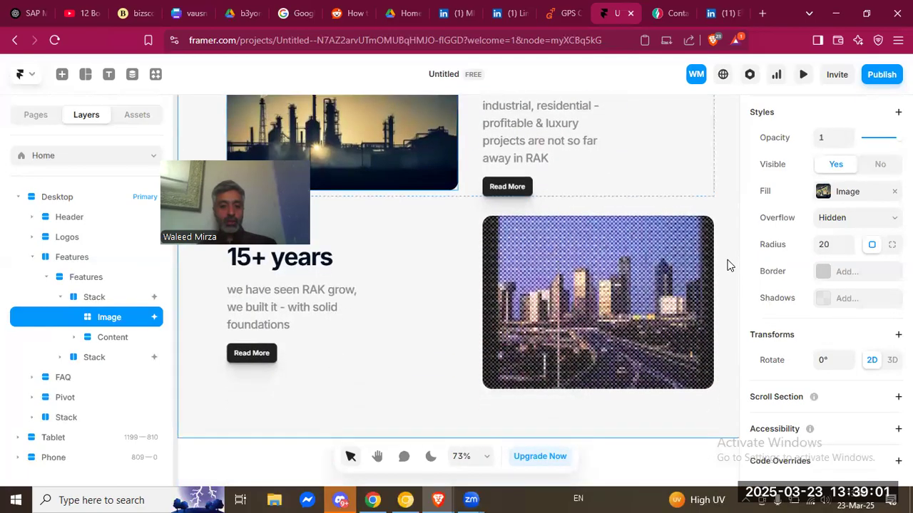
left_click(539, 336)
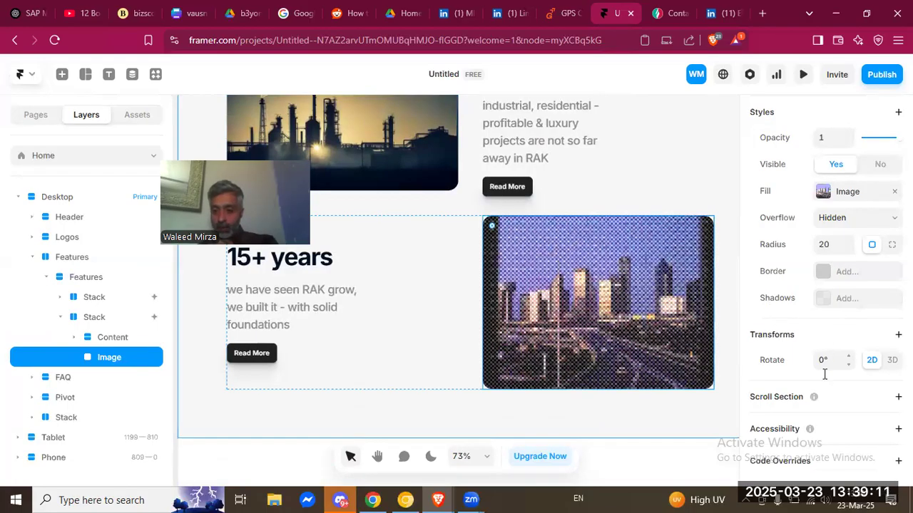
scroll(820, 431, "up", 5)
scroll(807, 378, "down", 4)
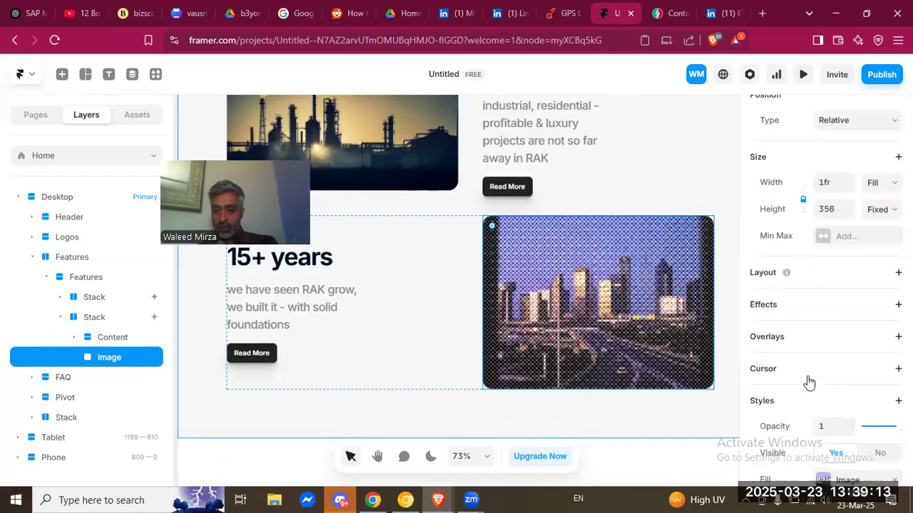
scroll(807, 376, "up", 2)
scroll(807, 376, "up", 1)
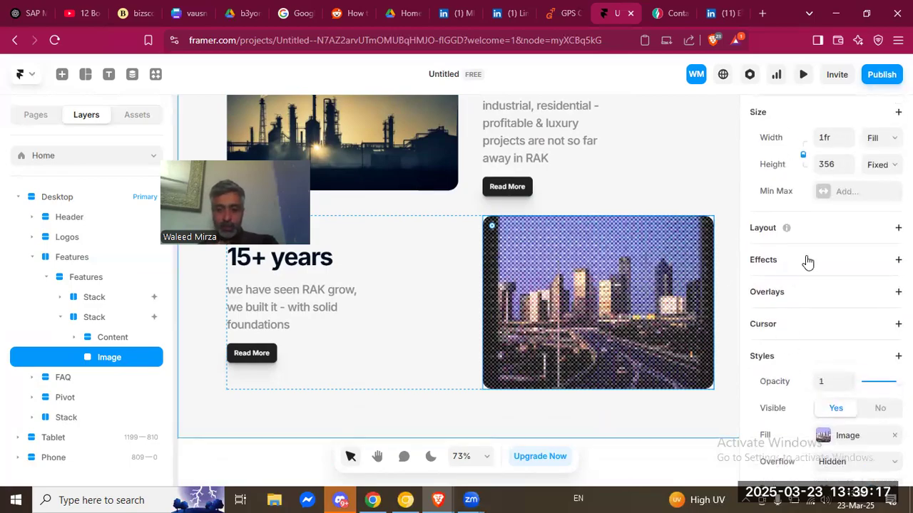
scroll(807, 285, "down", 3)
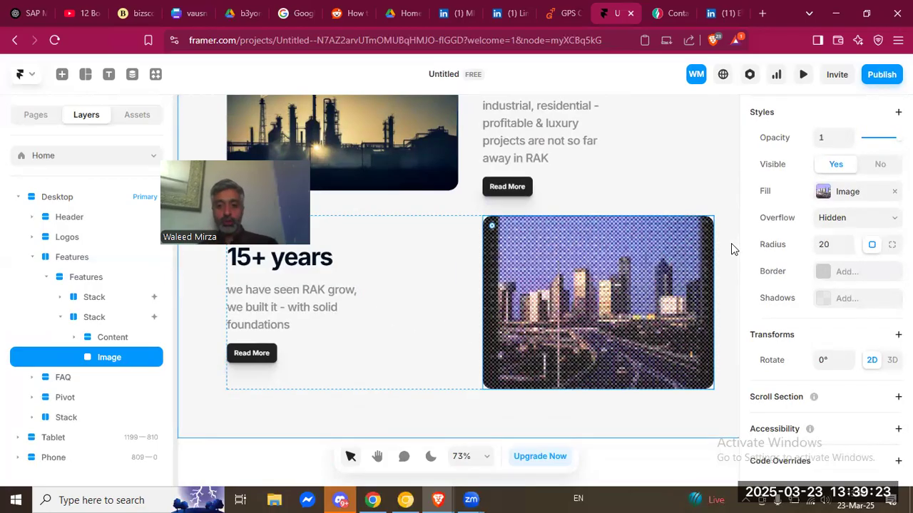
scroll(731, 243, "up", 1)
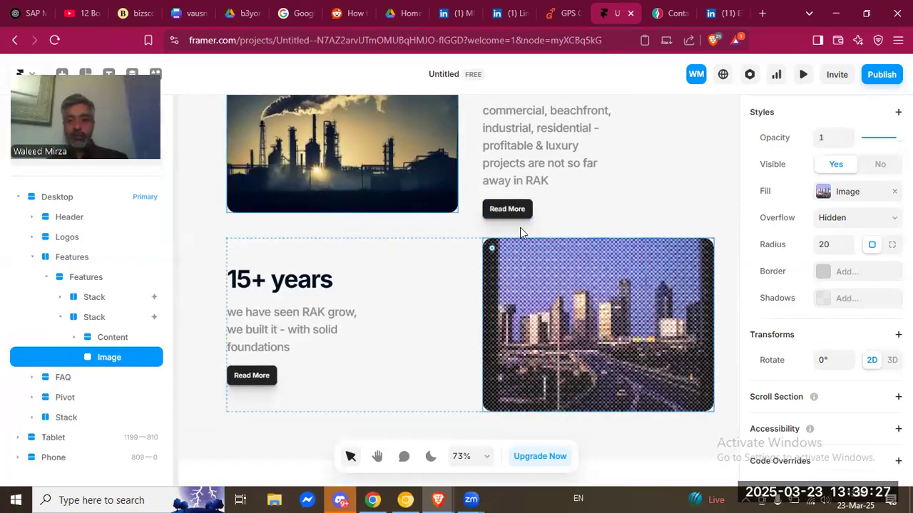
scroll(557, 278, "down", 3)
scroll(557, 278, "down", 1)
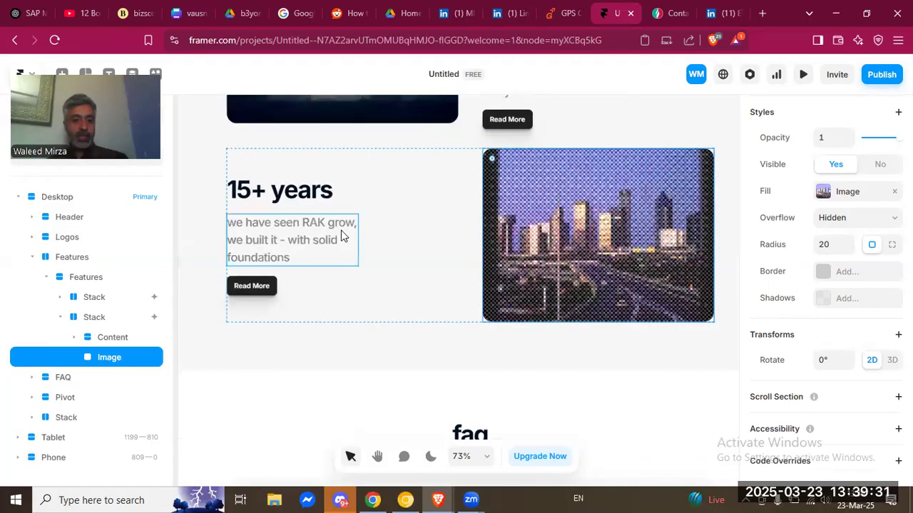
Select the accordion in the faq section and examine its questions about al keem group and new investors.
scroll(369, 245, "down", 10)
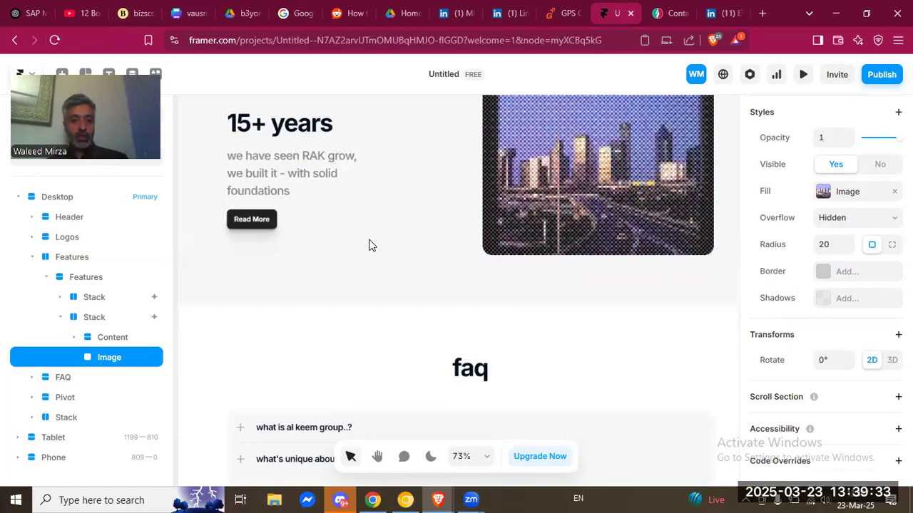
scroll(368, 245, "down", 1)
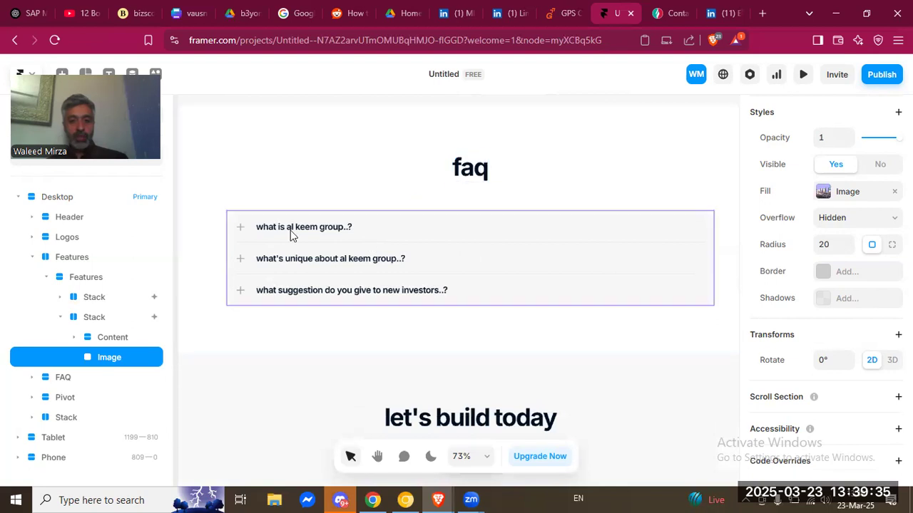
left_click(264, 236)
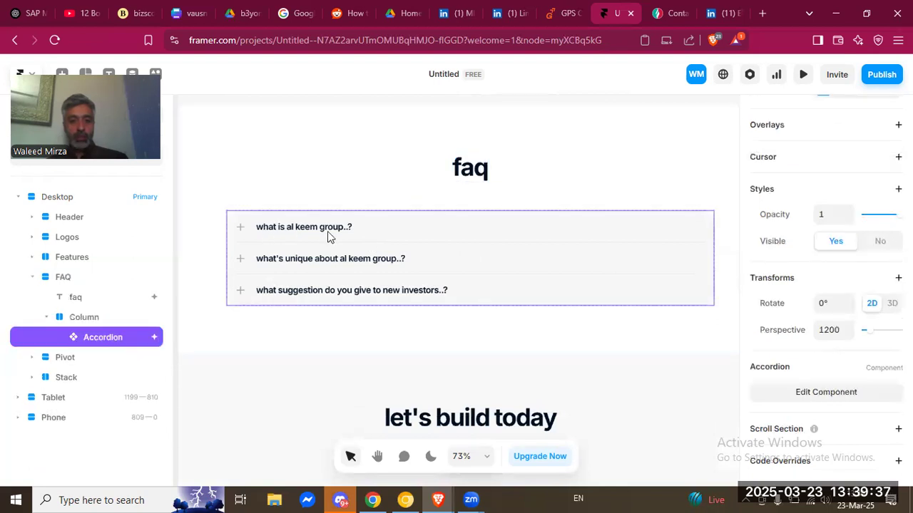
Examine the closing section and footer, selecting the "let's build today" heading and its Get Started button.
scroll(371, 269, "down", 10)
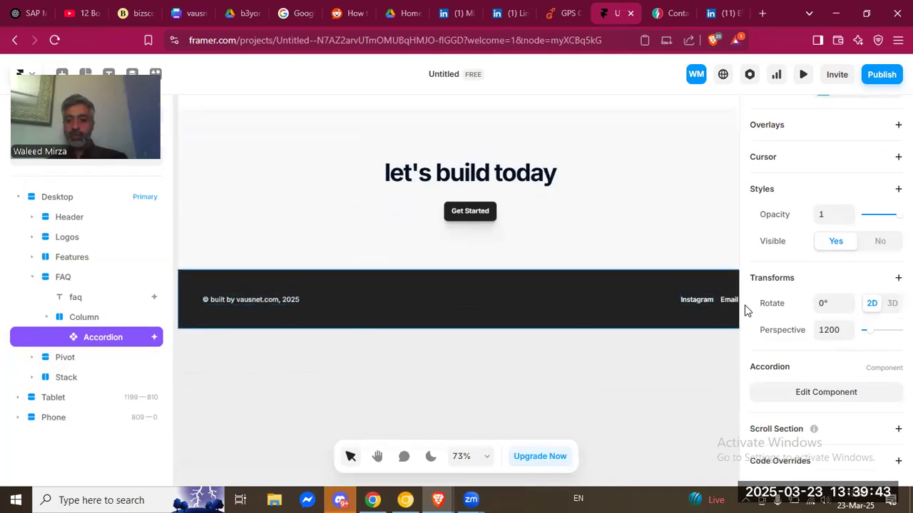
left_click(491, 168)
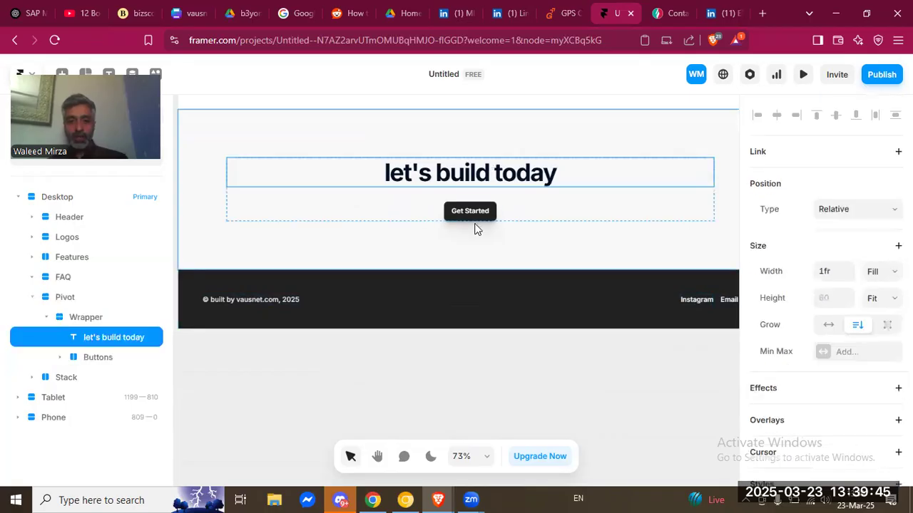
left_click(474, 217)
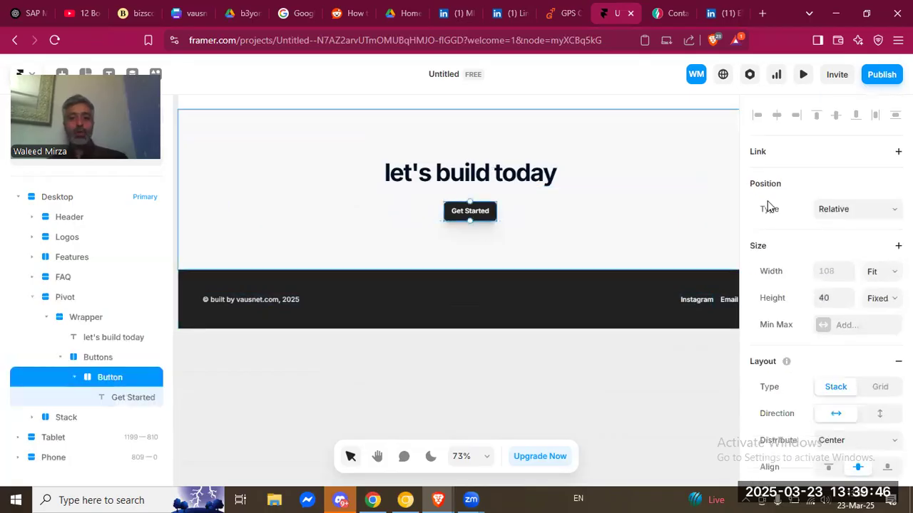
Open the published site busy-example-781108.framer.app and review the live page from the "al keem group" hero down to the footer.
left_click(882, 76)
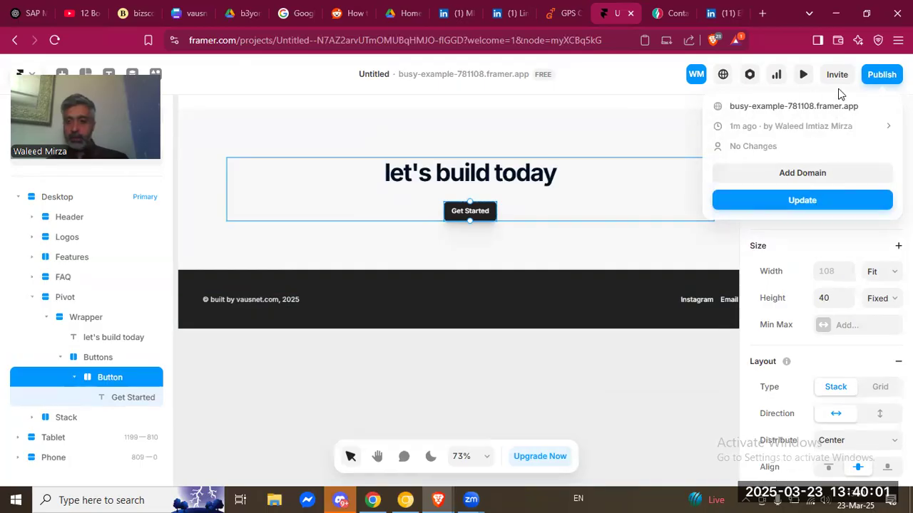
left_click(817, 106)
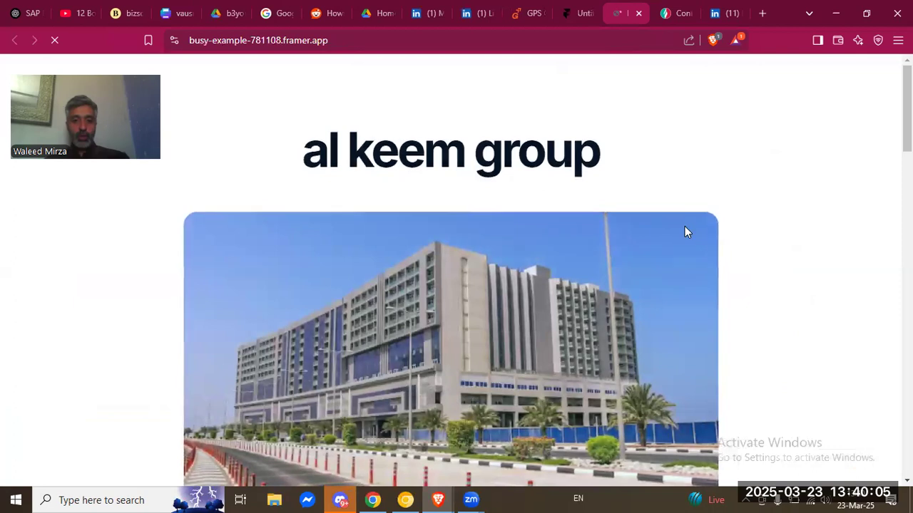
scroll(685, 232, "down", 10)
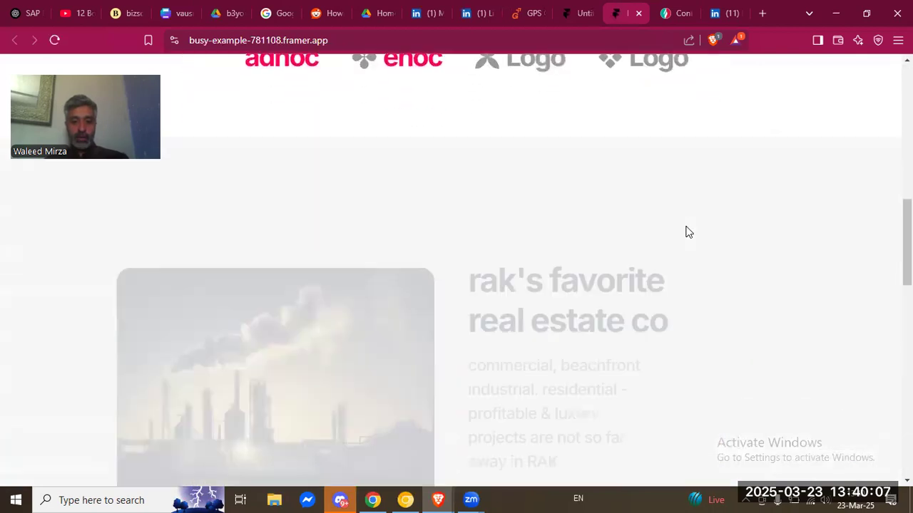
scroll(688, 231, "down", 1)
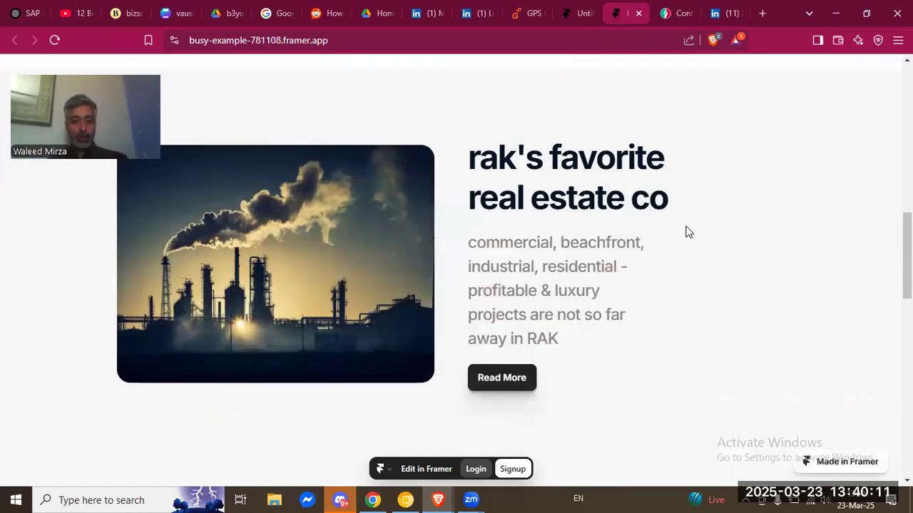
scroll(688, 231, "down", 3)
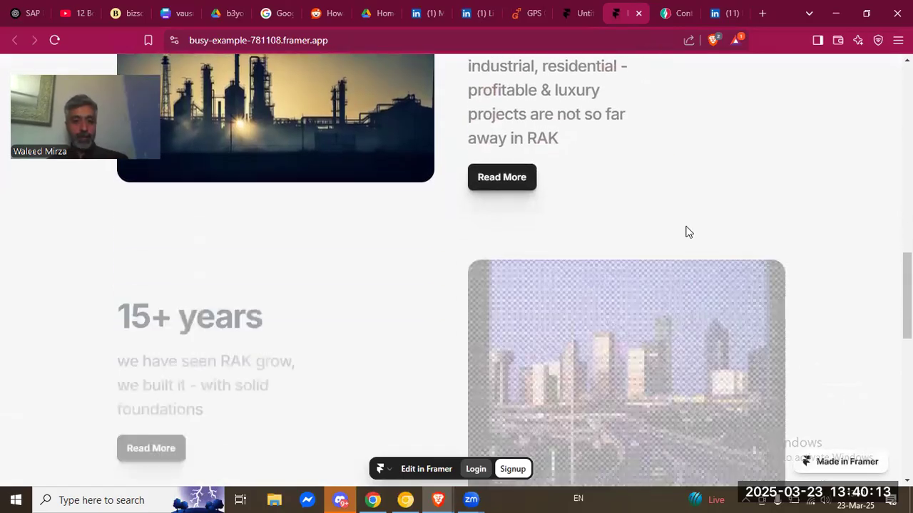
scroll(670, 262, "down", 5)
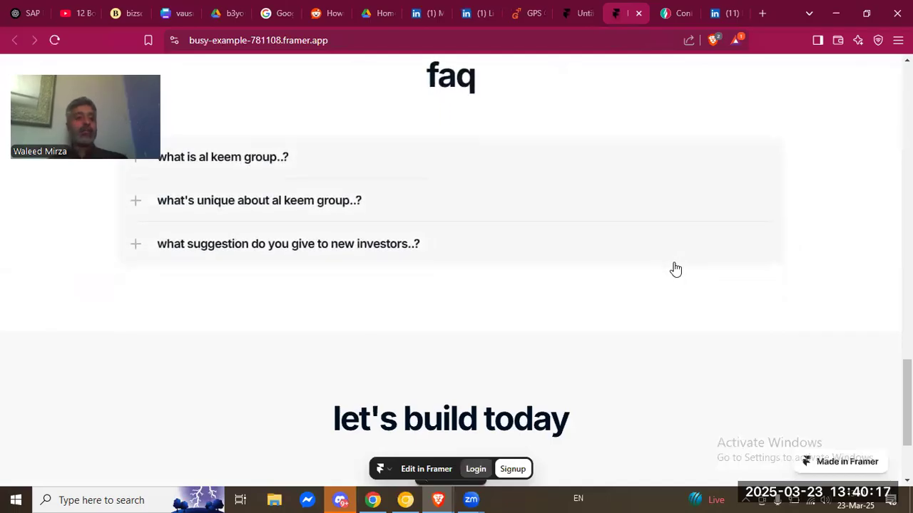
scroll(675, 269, "down", 2)
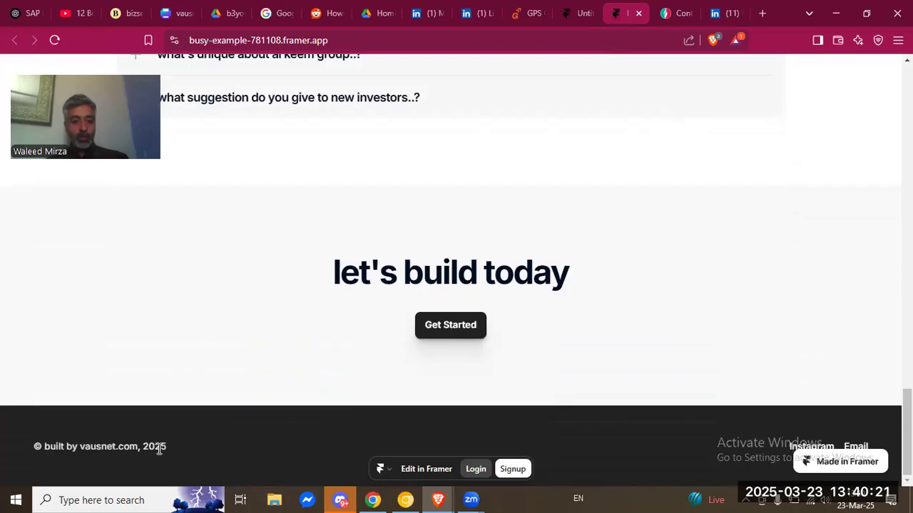
Return to the start of the published page and examine the partner logos, both feature blocks and the "let's build today" section.
scroll(437, 271, "up", 15)
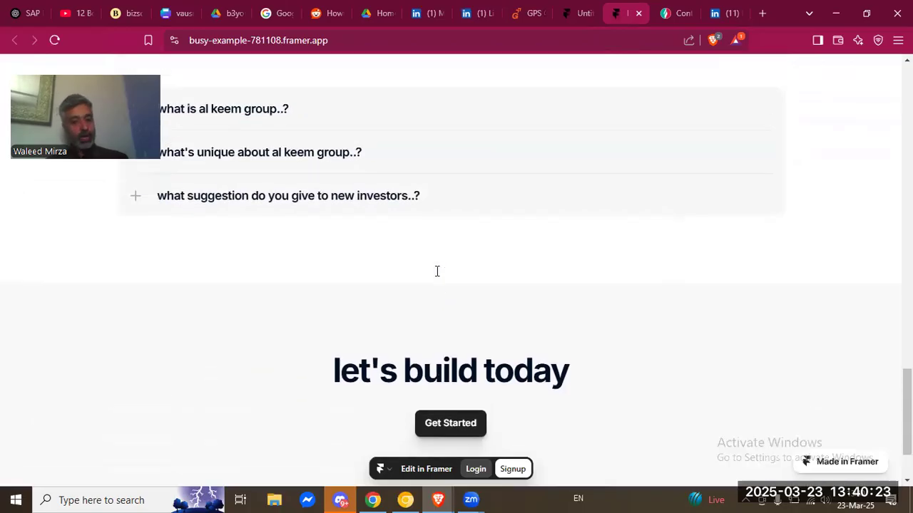
scroll(437, 271, "up", 1)
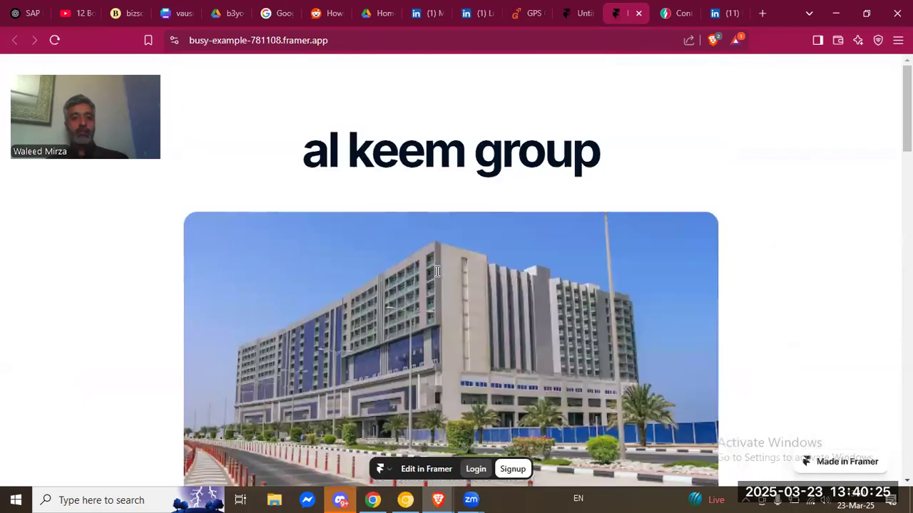
scroll(465, 198, "down", 8)
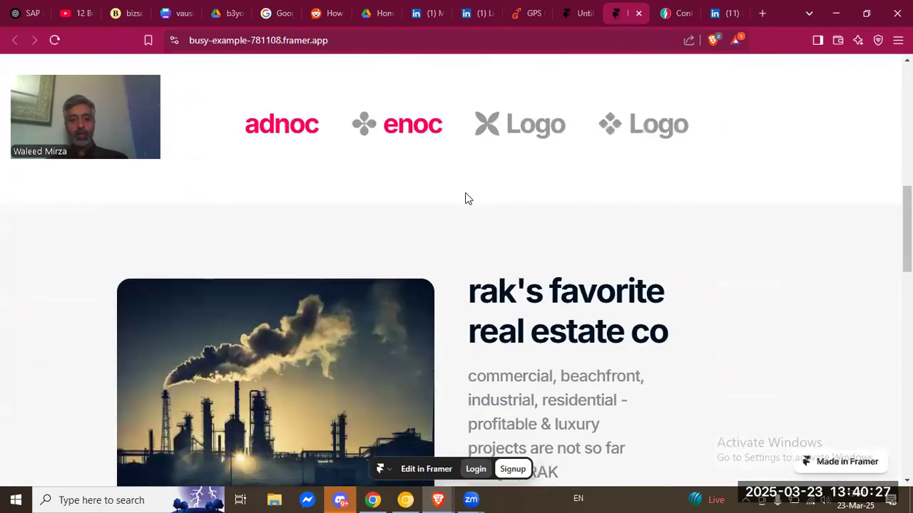
scroll(465, 198, "down", 3)
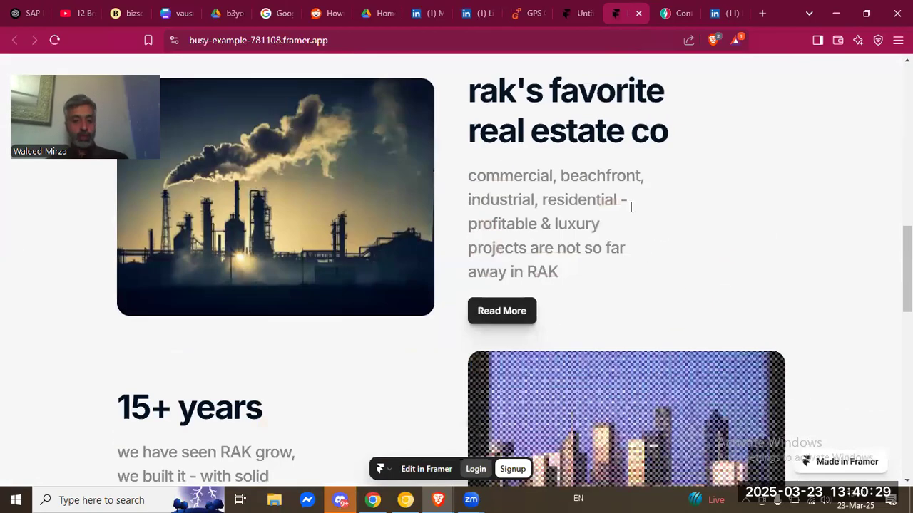
scroll(677, 206, "down", 2)
scroll(688, 205, "down", 1)
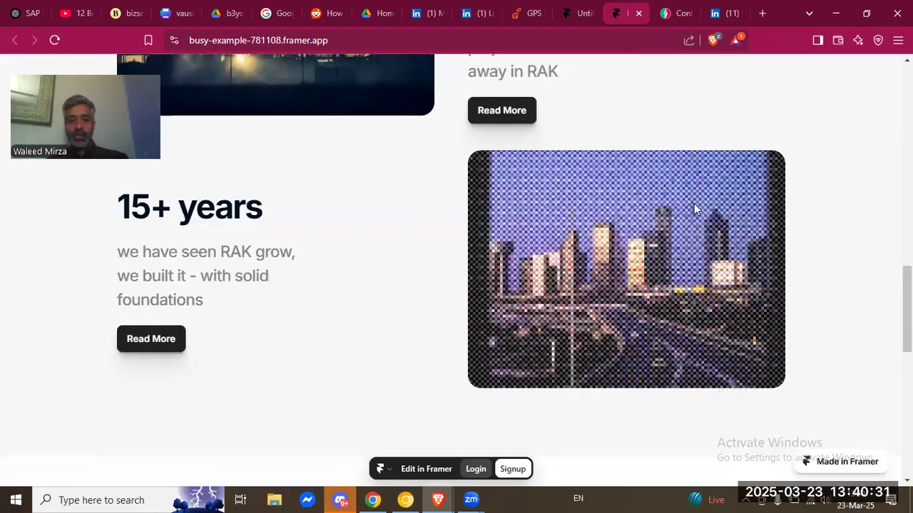
scroll(694, 205, "down", 5)
scroll(693, 207, "down", 4)
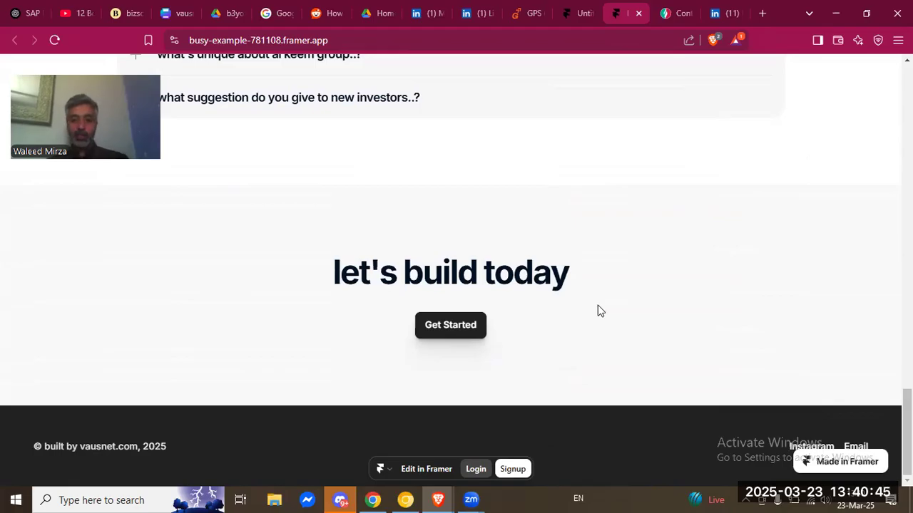
Re-examine the live hero image, services tagline and partner logos, followed by the faq and closing section.
scroll(598, 310, "up", 15)
scroll(599, 305, "up", 1)
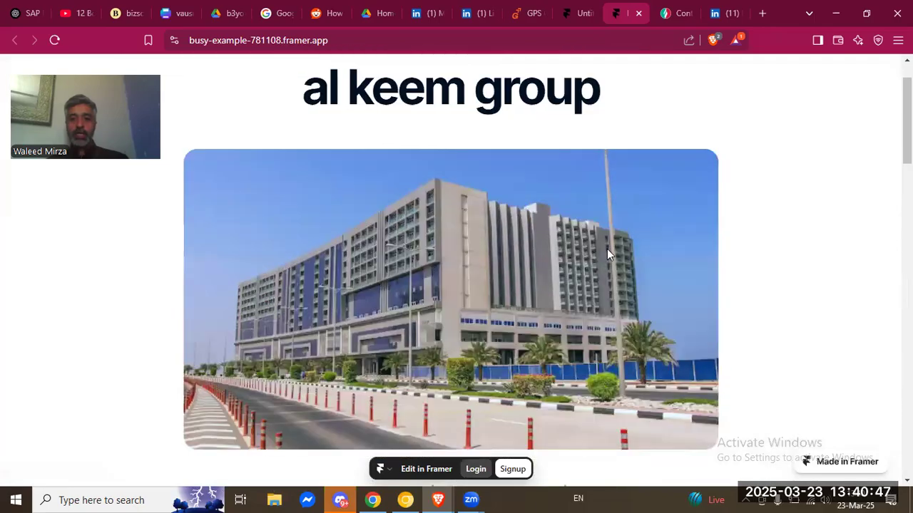
scroll(607, 249, "down", 5)
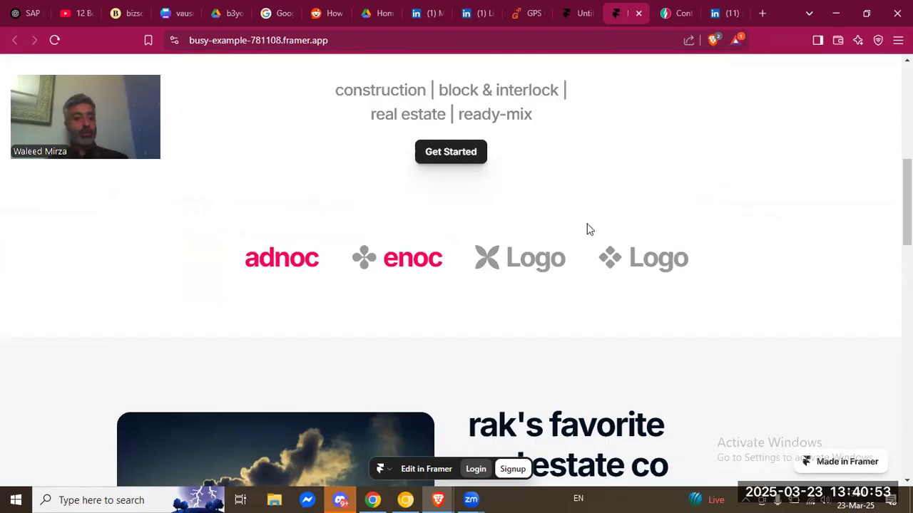
scroll(588, 233, "up", 5)
scroll(588, 233, "down", 2)
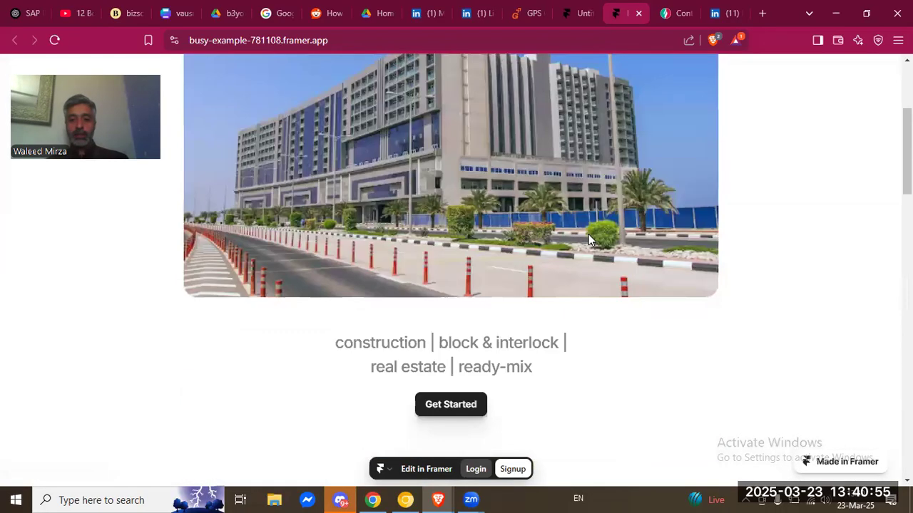
scroll(591, 238, "down", 10)
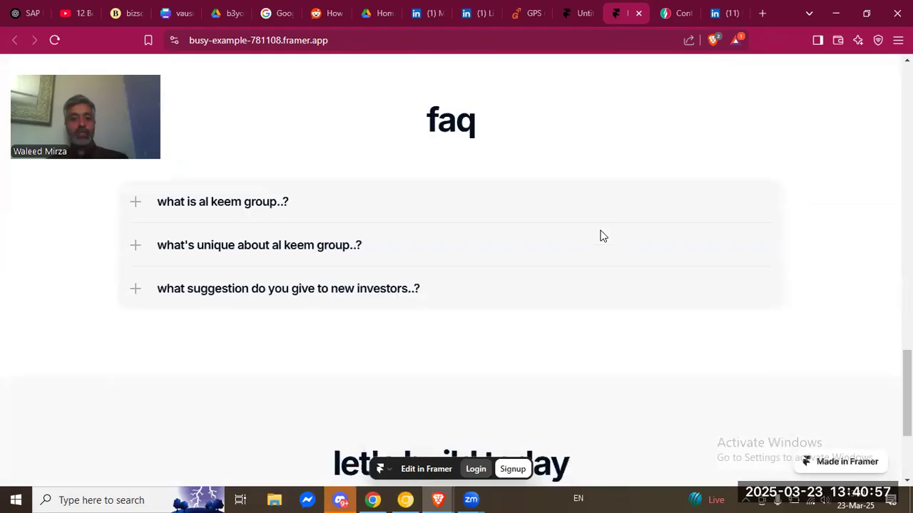
scroll(602, 236, "down", 3)
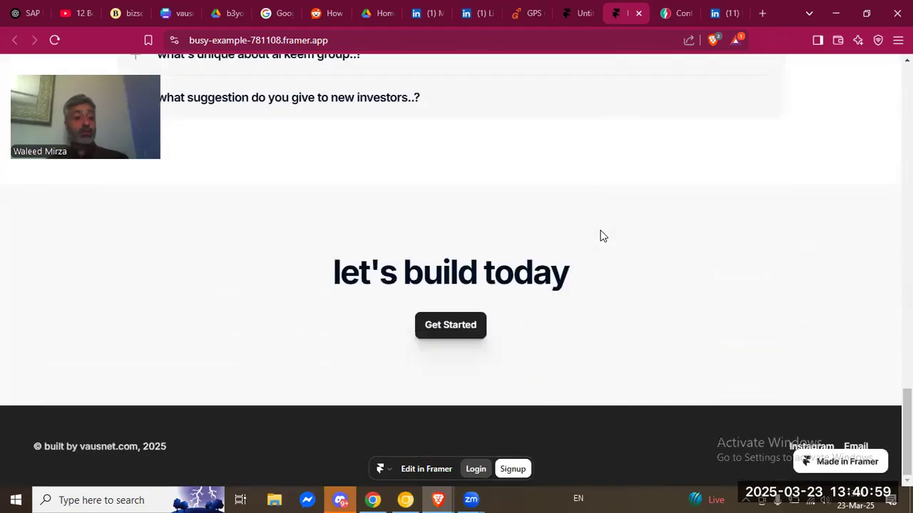
Skim the whole published page once more from hero to footer and return to the "al keem group" heading.
scroll(603, 234, "up", 6)
scroll(603, 235, "up", 10)
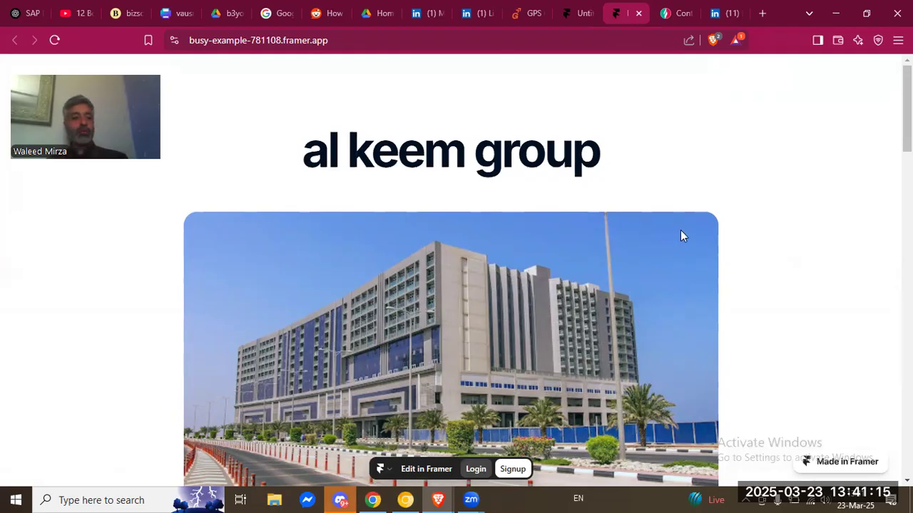
scroll(680, 230, "down", 10)
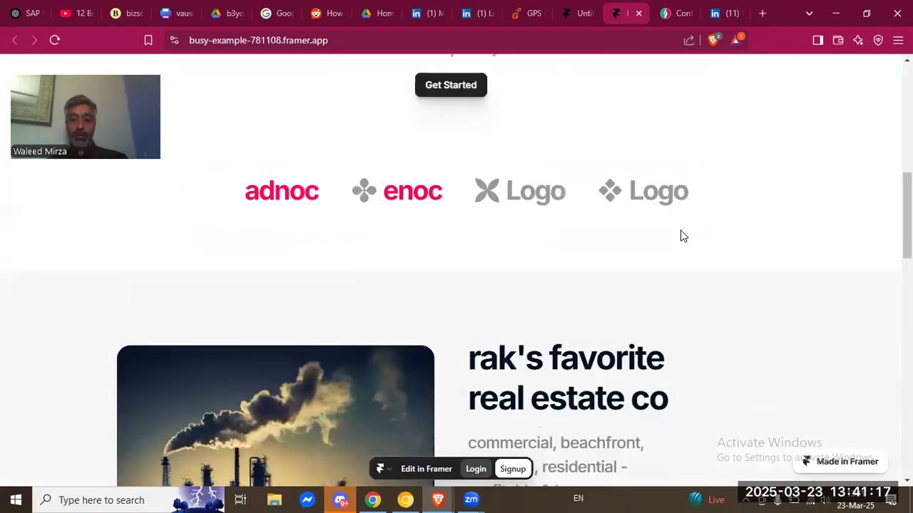
scroll(681, 236, "down", 15)
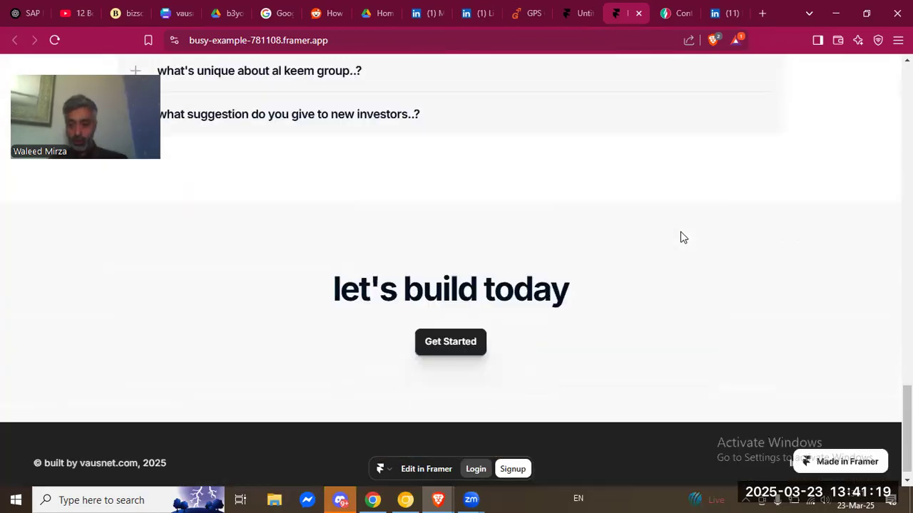
scroll(679, 239, "up", 20)
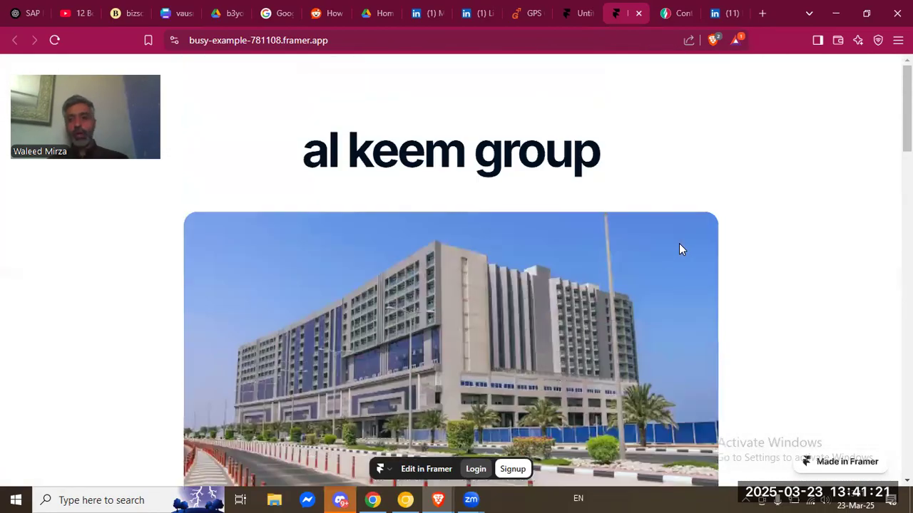